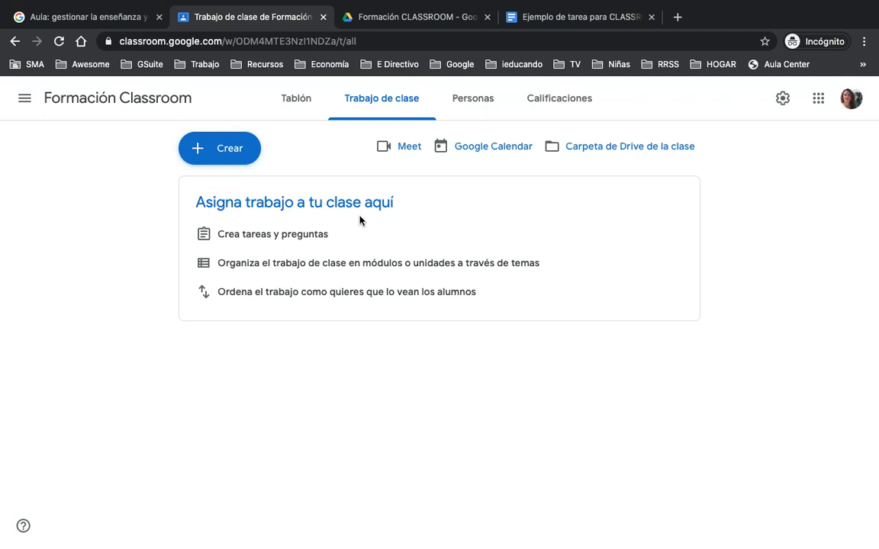
Create a new assignment in the Formación Classroom class, titled "Renta básica universal"
click(223, 158)
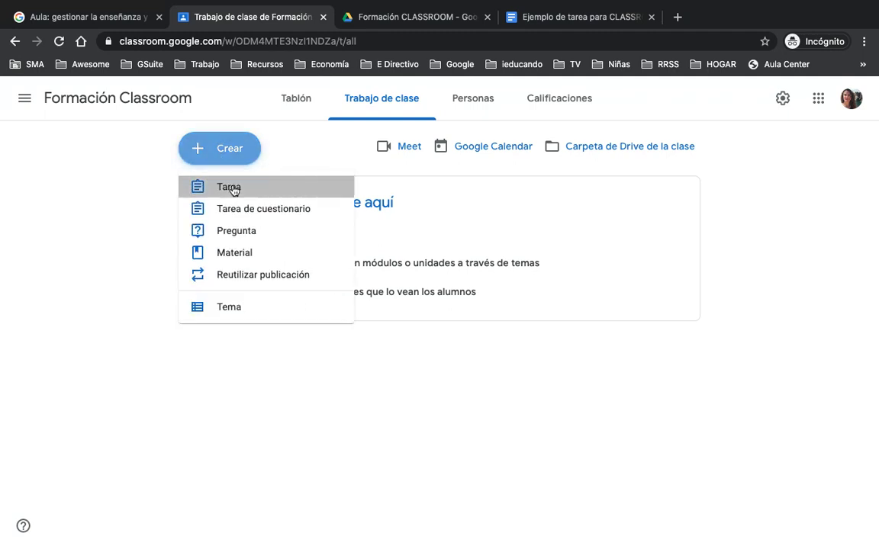
click(232, 188)
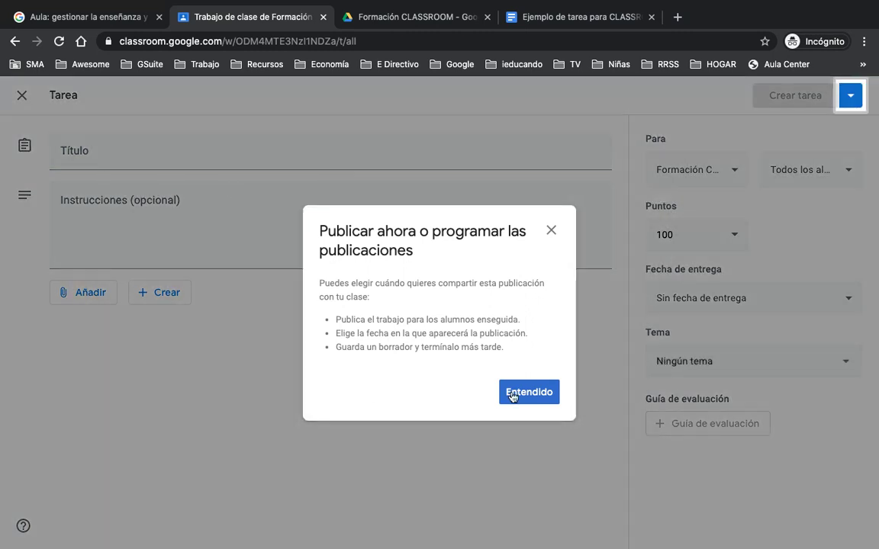
click(542, 393)
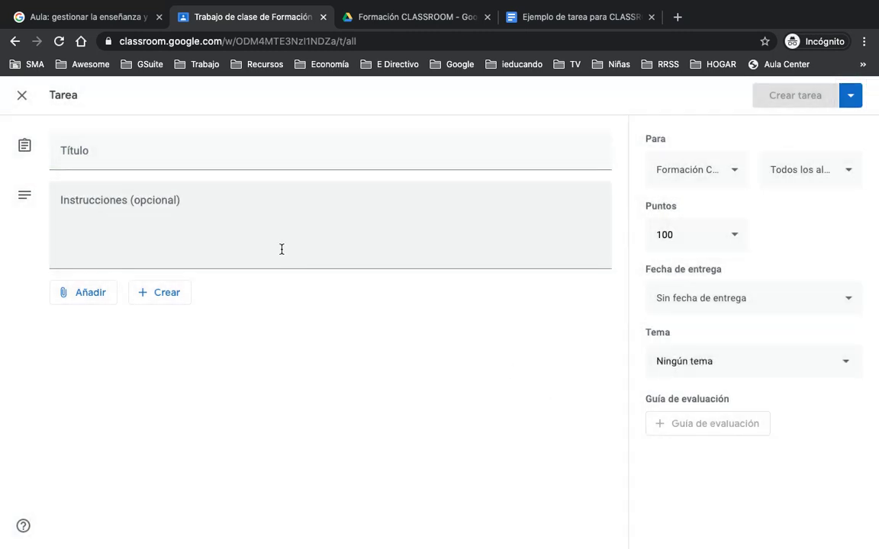
click(90, 150)
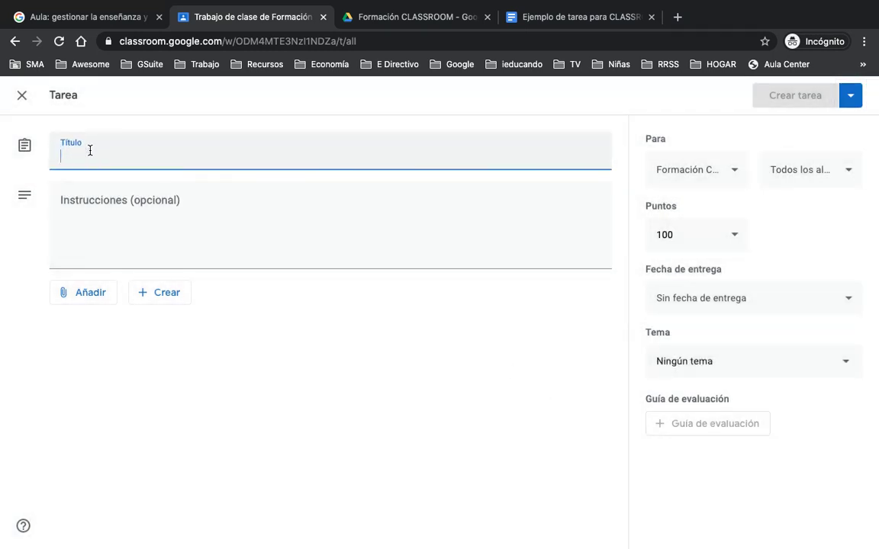
text(Renta bas)
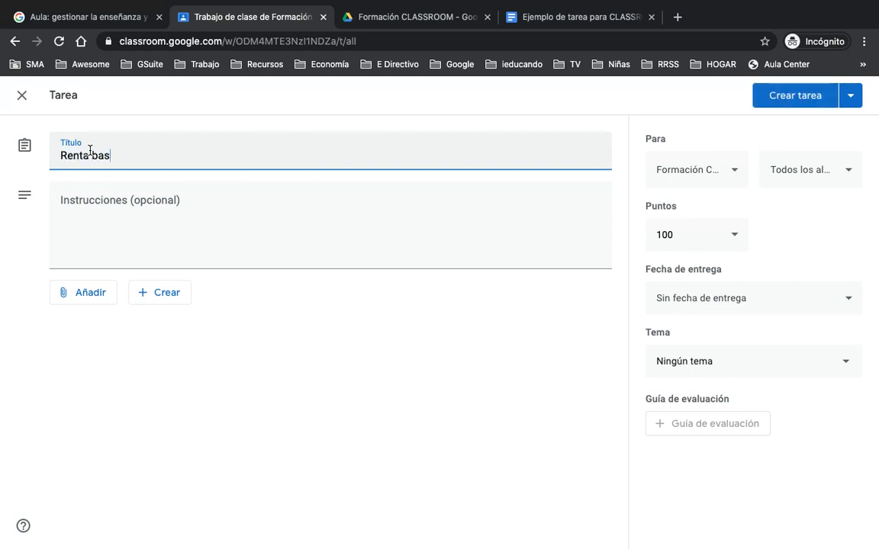
key(BackSpace)
key(BackSpace)
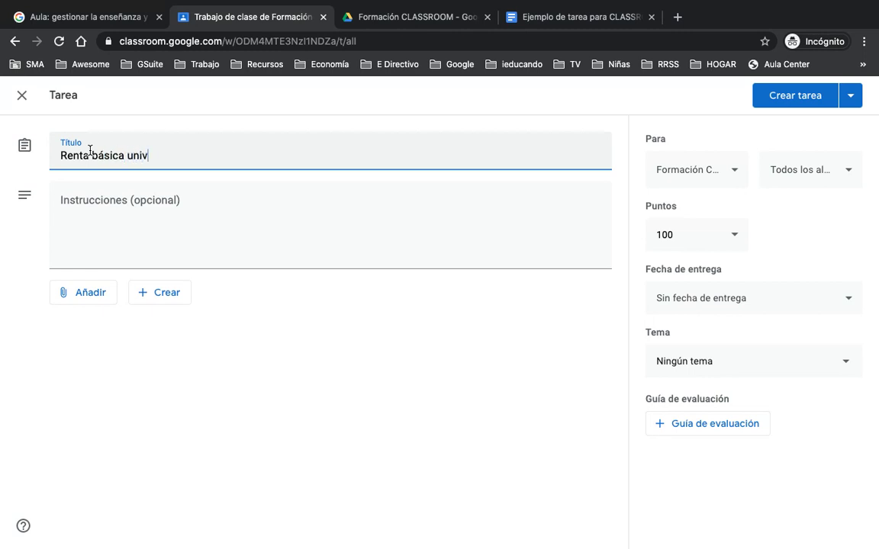
click(72, 212)
Attach the Google Drive document "Ejemplo de tarea para CLASSROOM" to the assignment and have a copy made for each student
click(89, 303)
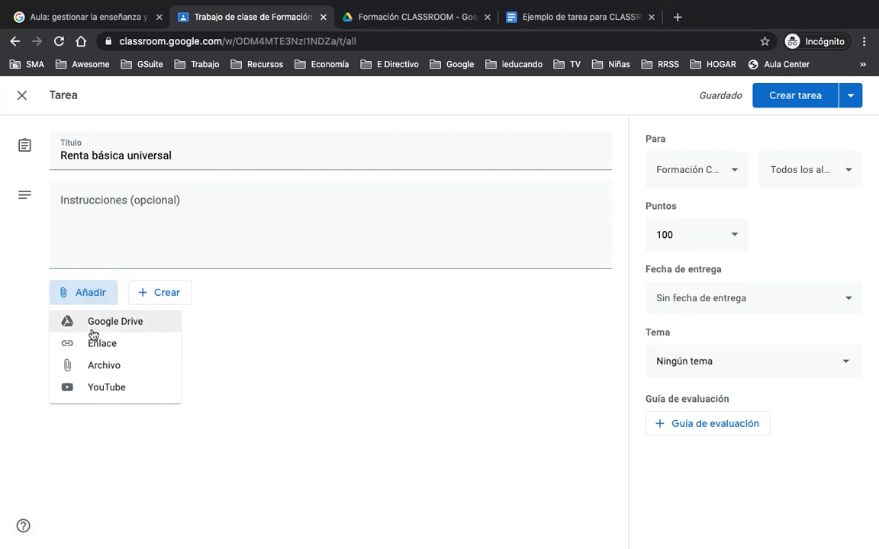
click(121, 327)
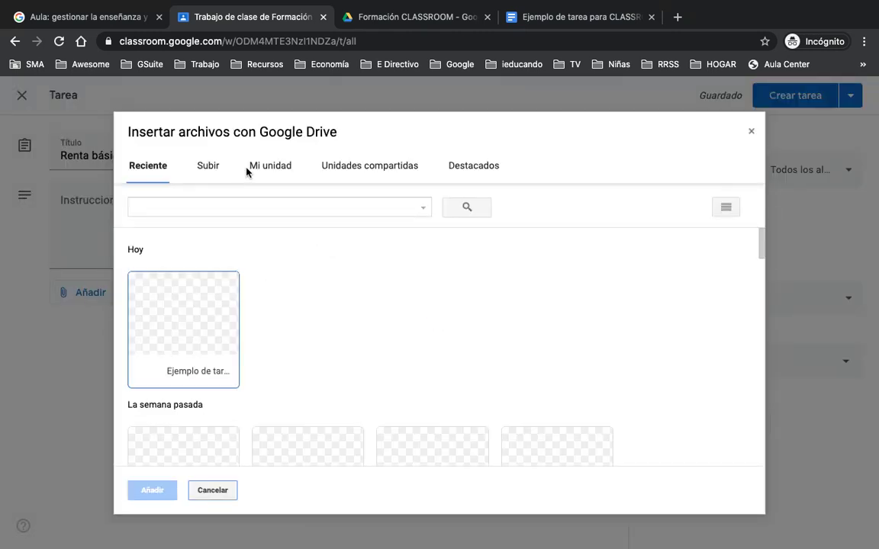
double_click(195, 324)
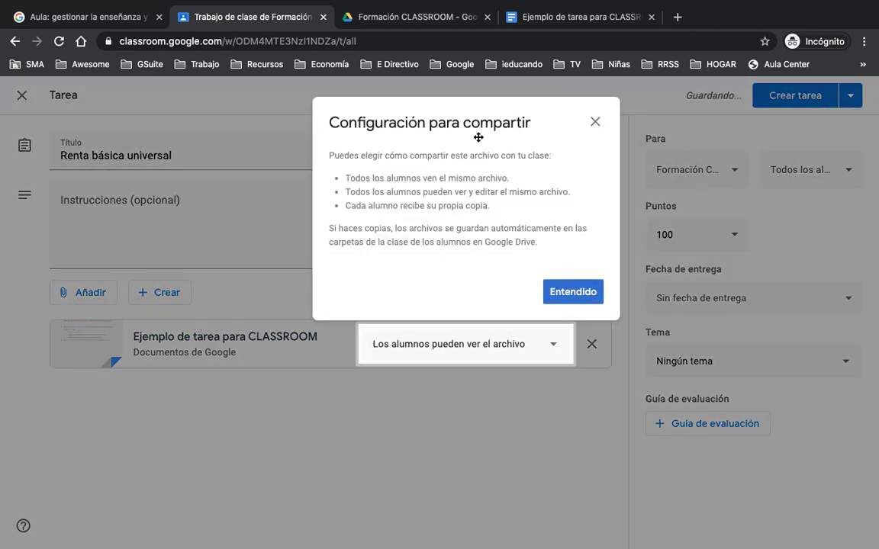
click(580, 292)
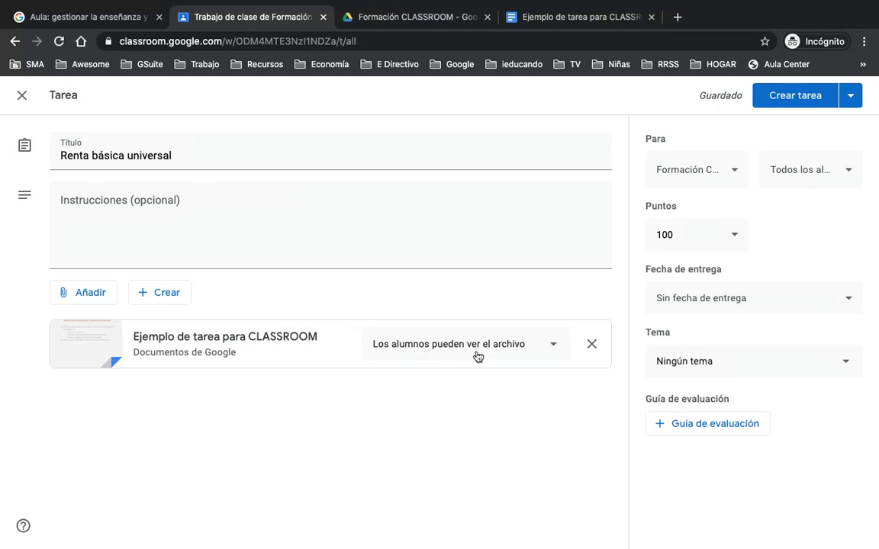
click(554, 347)
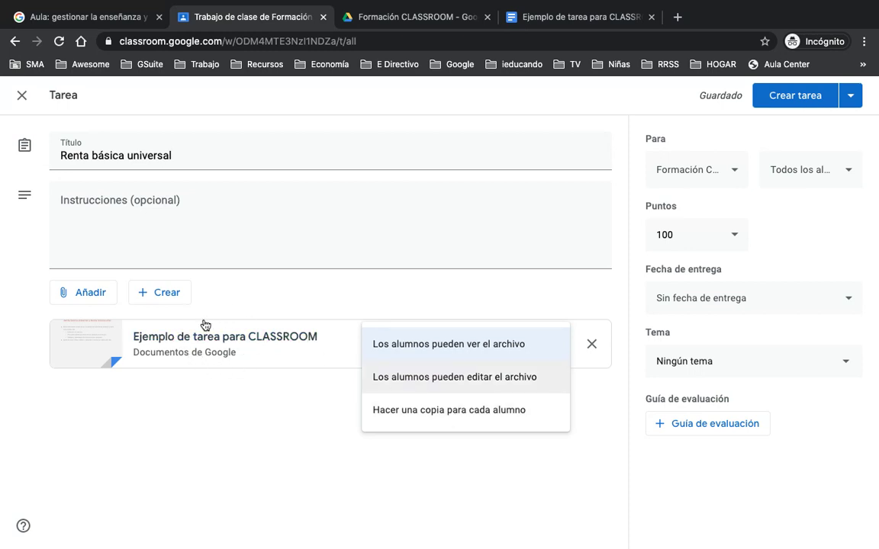
click(450, 412)
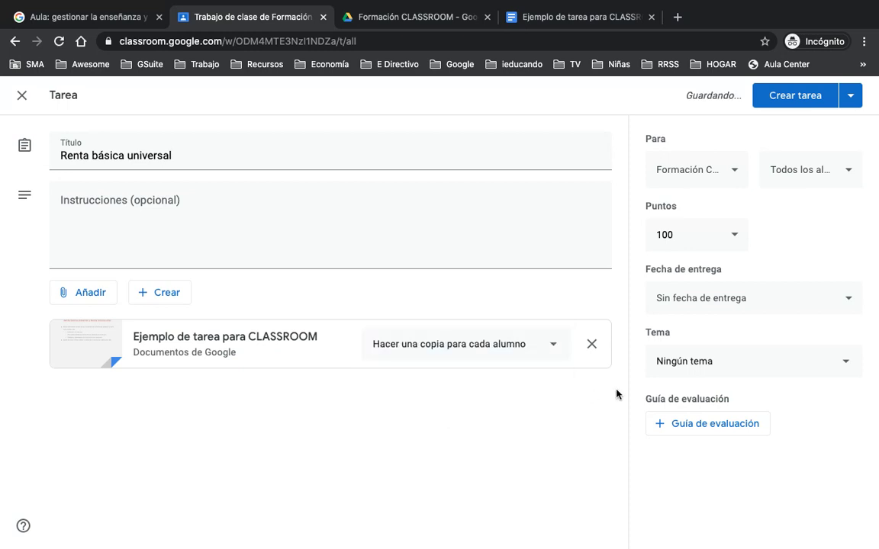
Set the assignment's due date to 18 May 2020 at 23:59
click(729, 299)
click(729, 352)
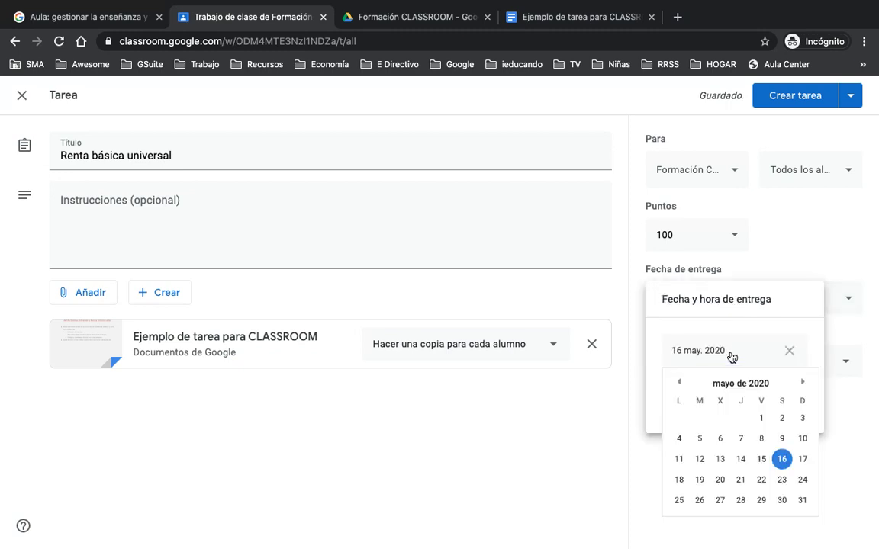
click(679, 481)
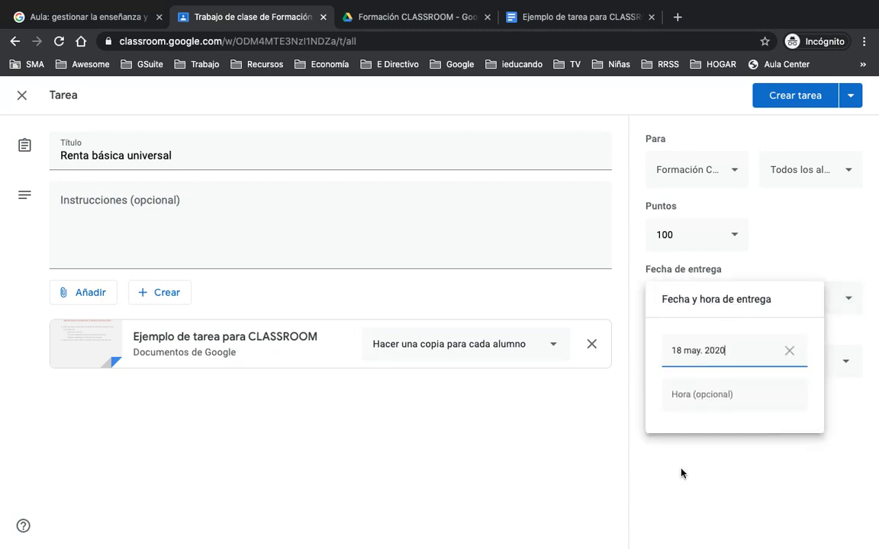
click(706, 394)
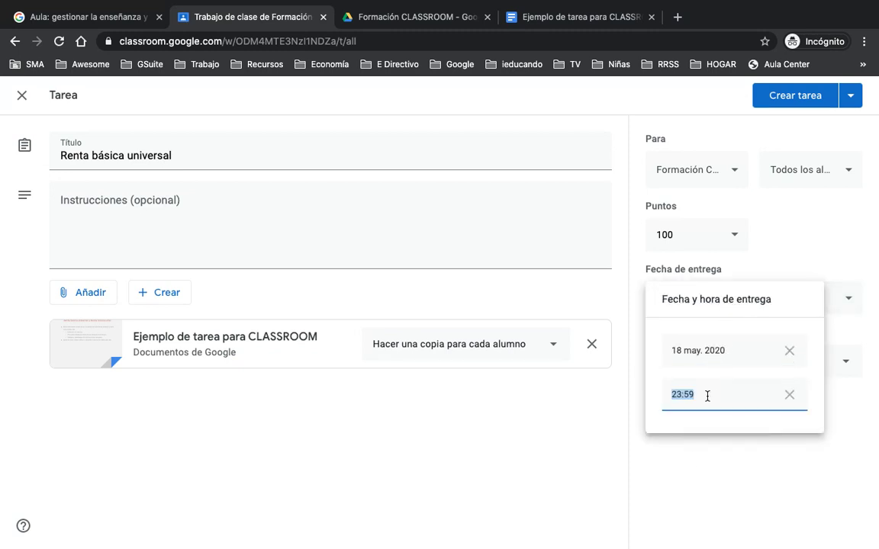
click(737, 469)
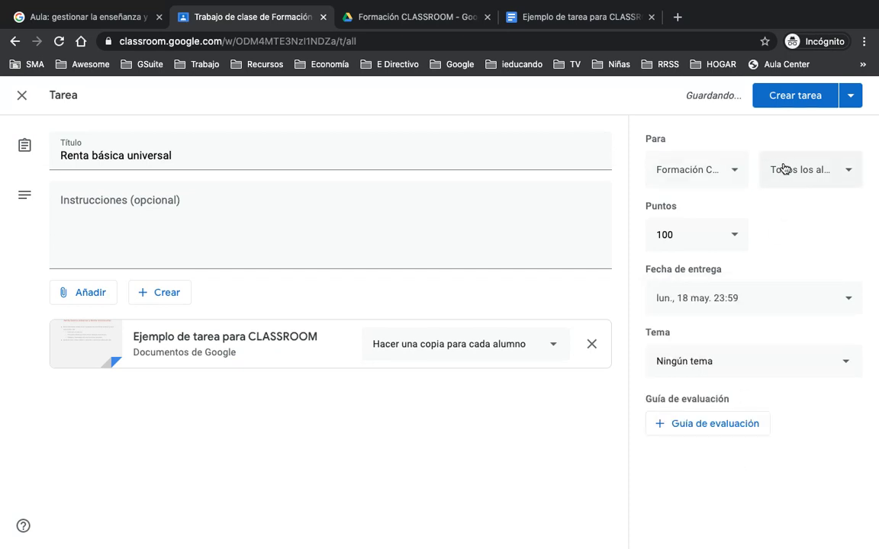
Deselect all students as recipients of the assignment and select all of them again
click(847, 173)
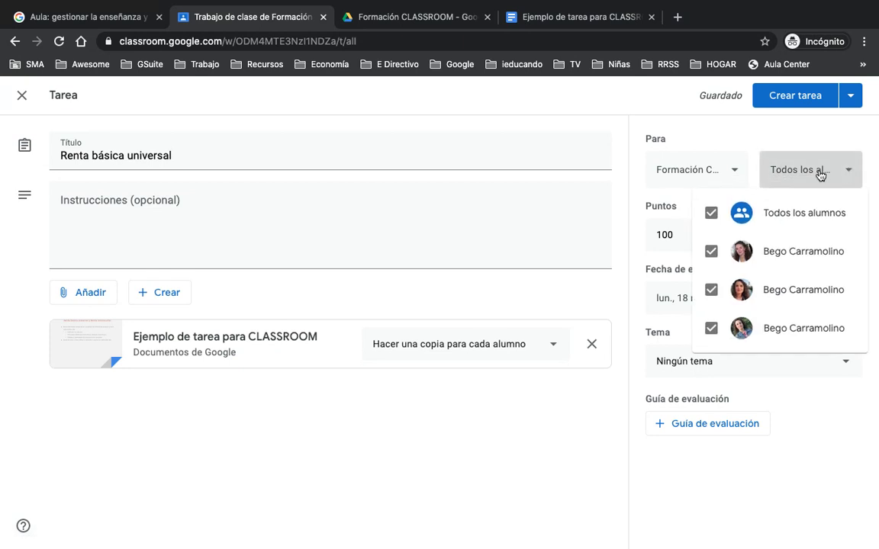
click(710, 214)
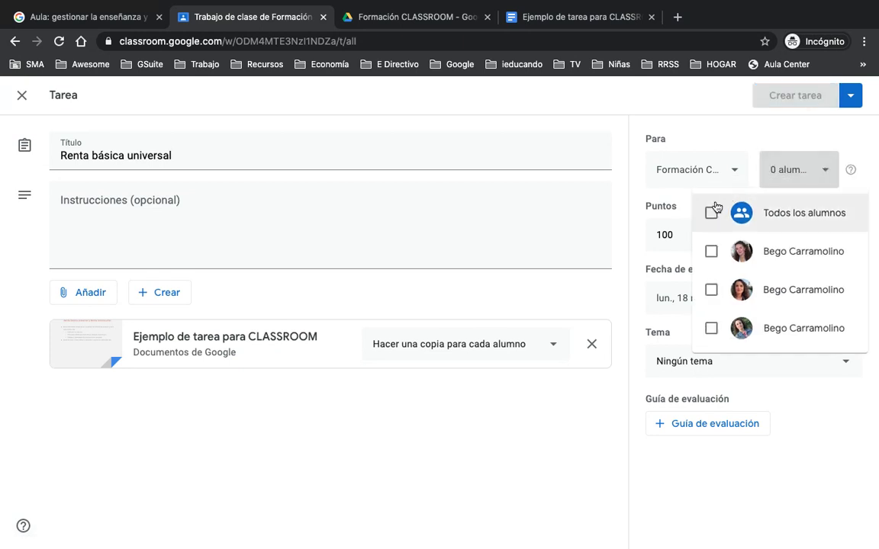
click(741, 138)
click(816, 166)
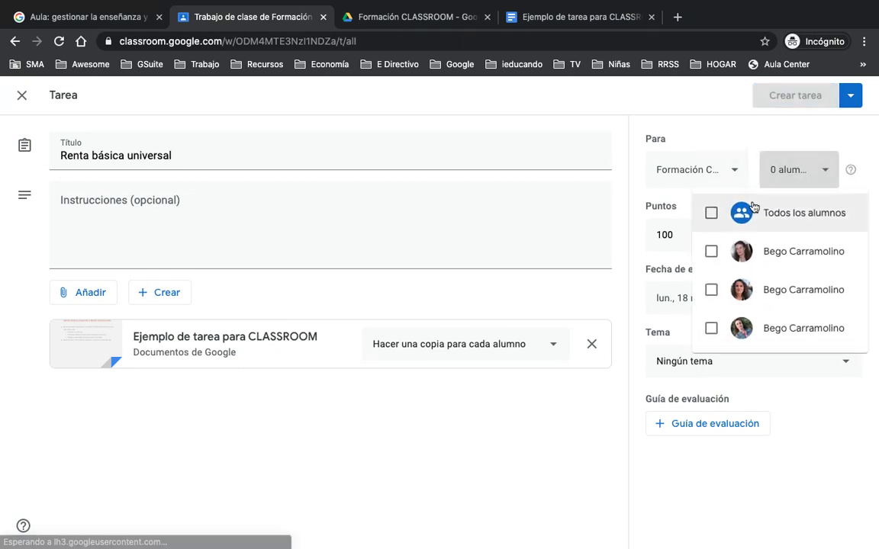
click(710, 213)
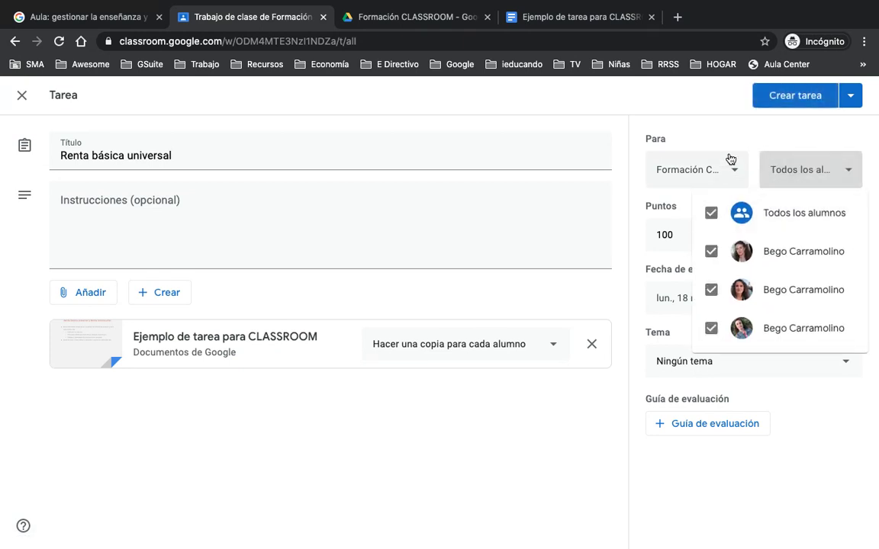
click(792, 102)
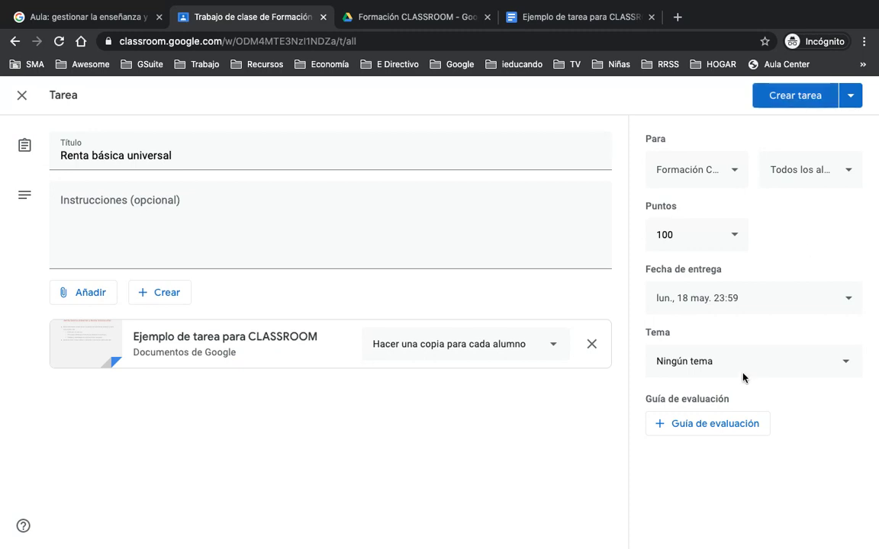
File the assignment under a new topic named "Investigación" and publish it
click(848, 365)
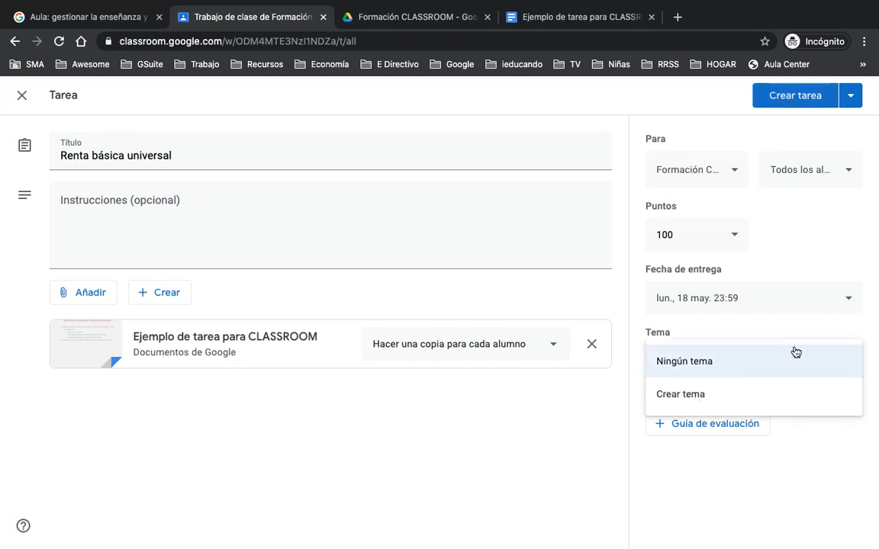
click(683, 394)
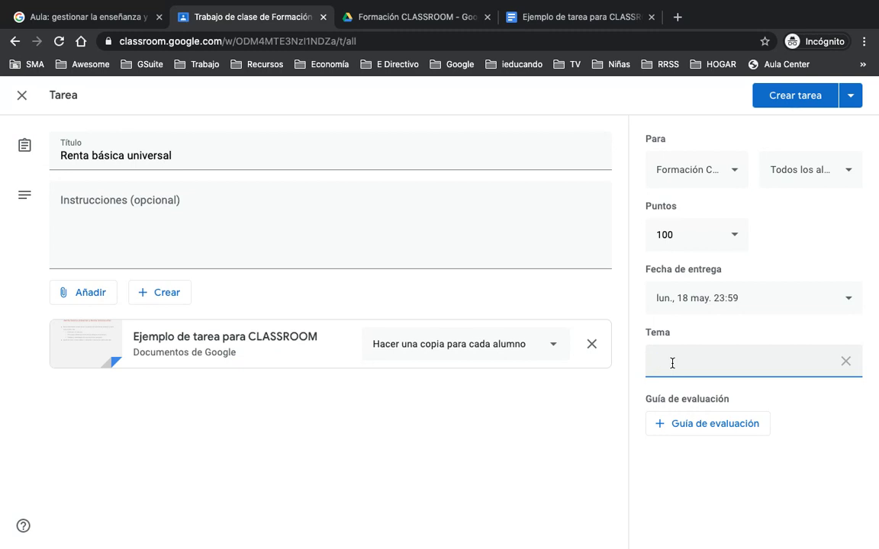
text(Investigación)
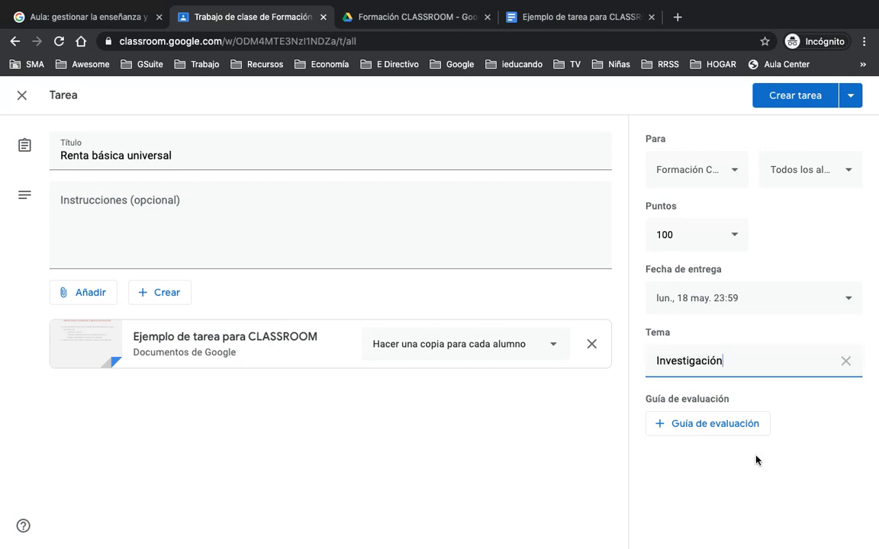
click(797, 105)
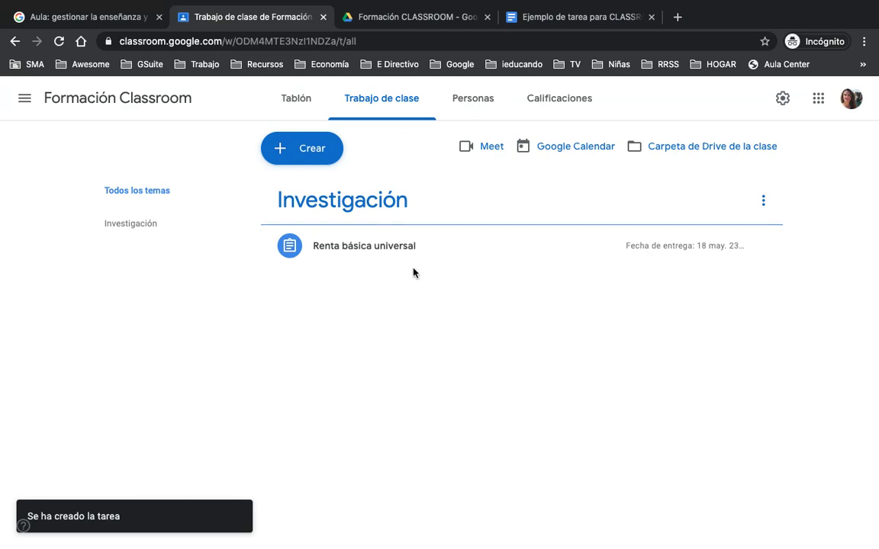
Switch to the student's browser window and reload the Formación Classroom class page
key(ctrl+Up)
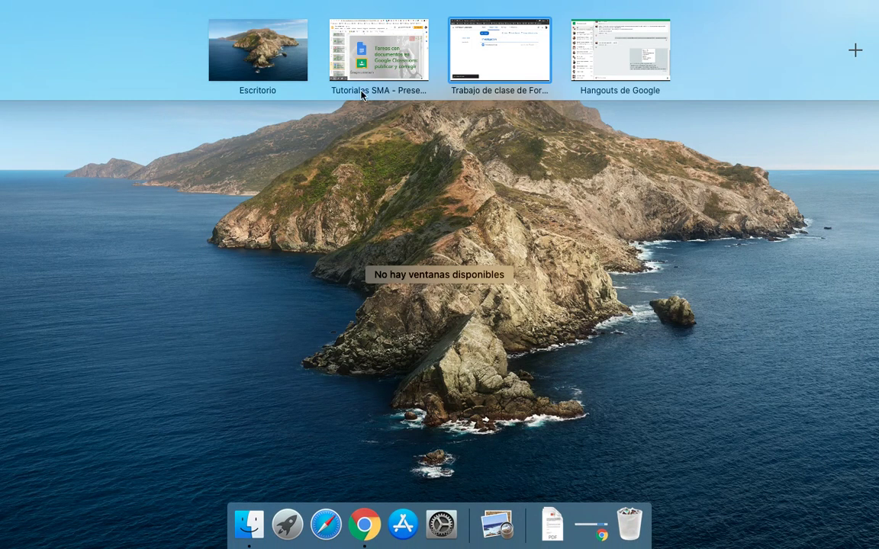
click(375, 49)
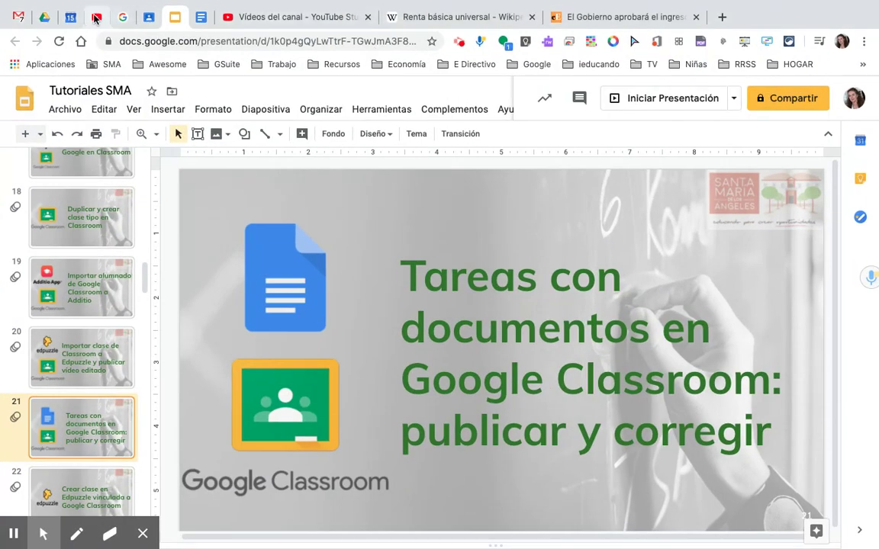
click(148, 18)
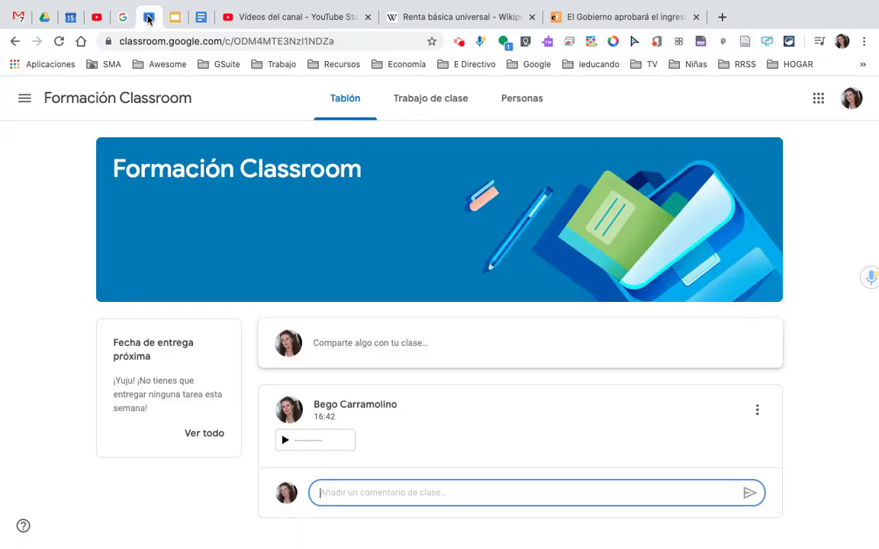
click(57, 42)
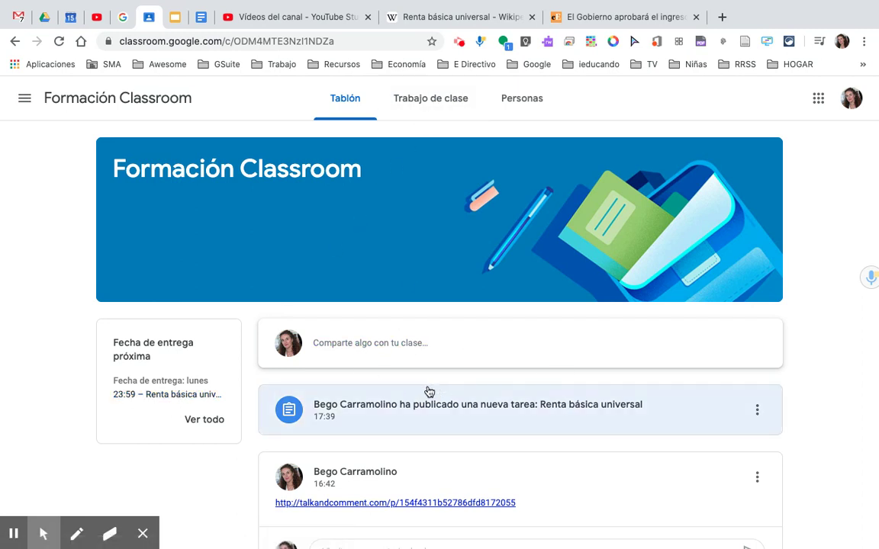
Open the student's copy of the document from the "Renta básica universal" assignment in the classwork
click(428, 93)
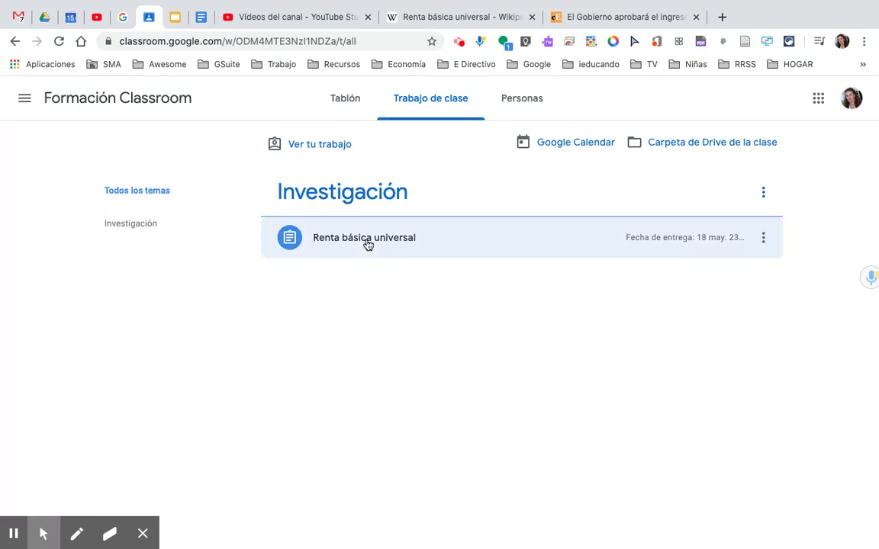
click(376, 245)
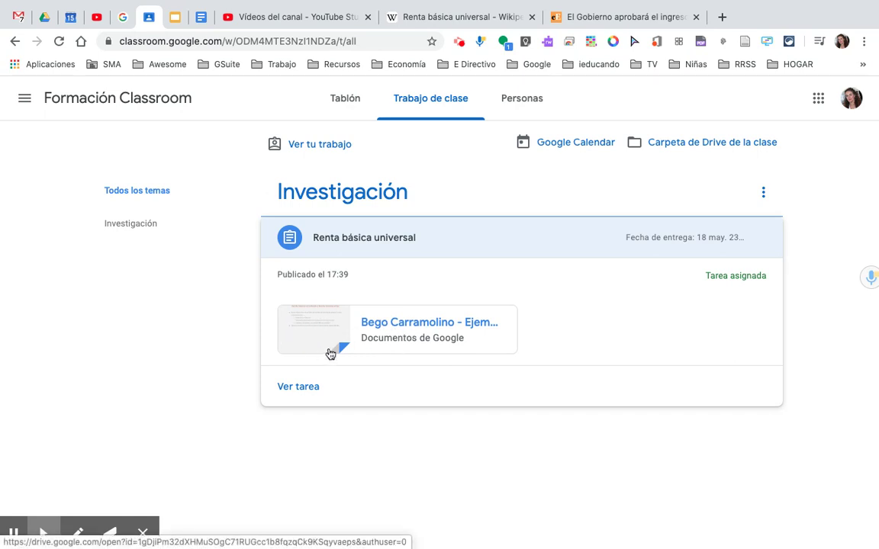
click(420, 328)
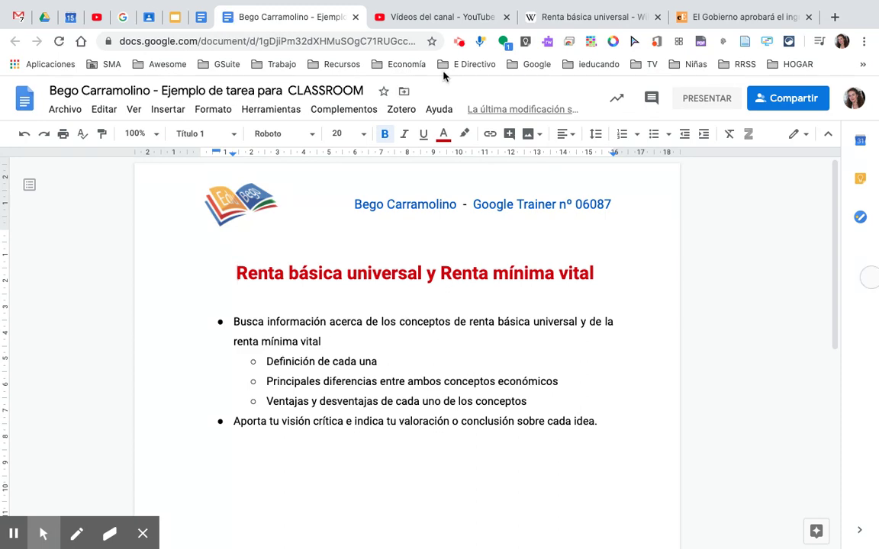
Copy the opening paragraphs of Wikipedia's "Renta básica universal" article into the student's document as unbulleted text under "Definición de cada una"
click(597, 18)
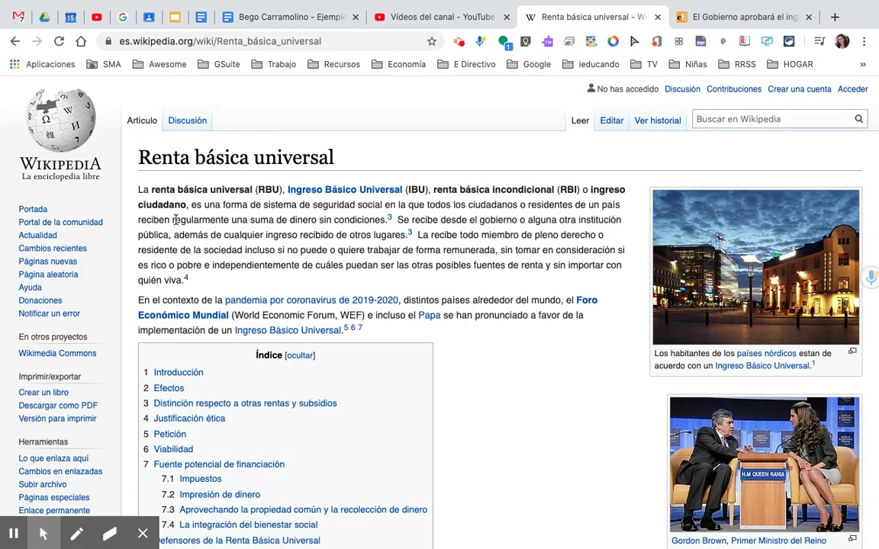
drag(138, 192, 398, 308)
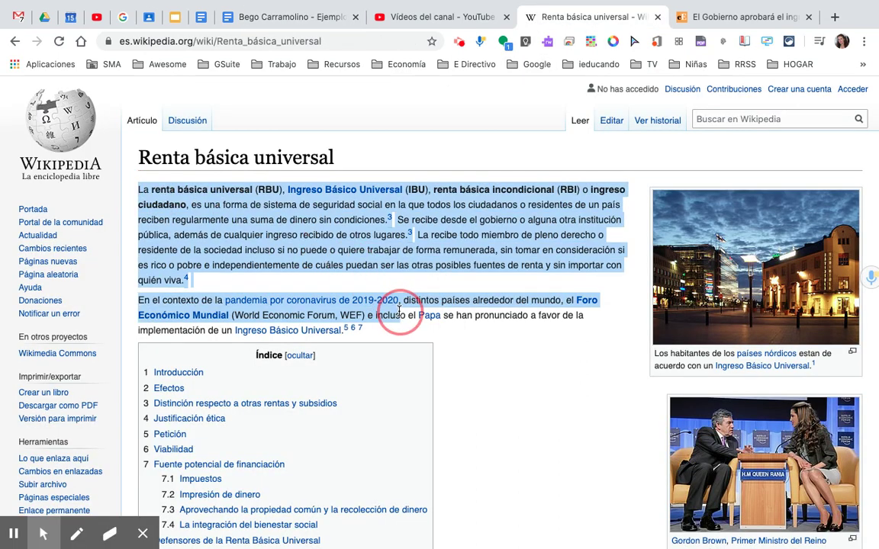
click(295, 16)
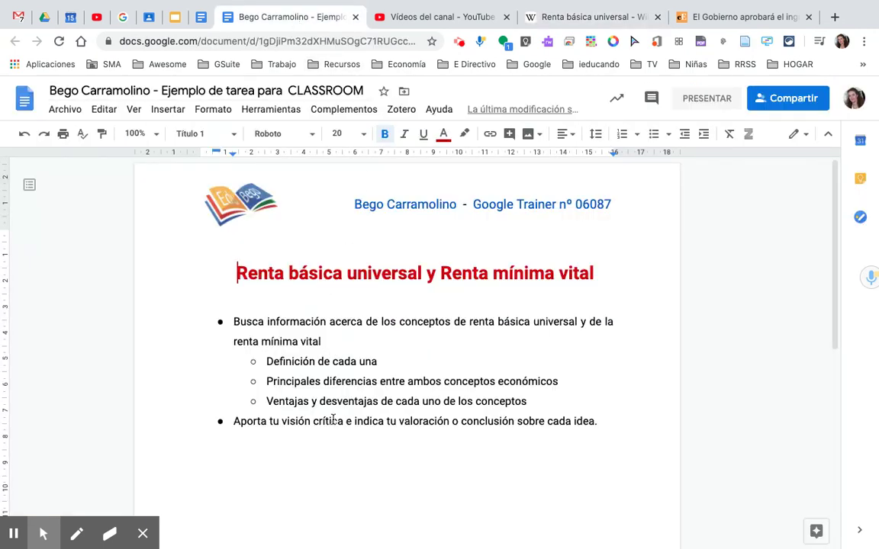
click(384, 363)
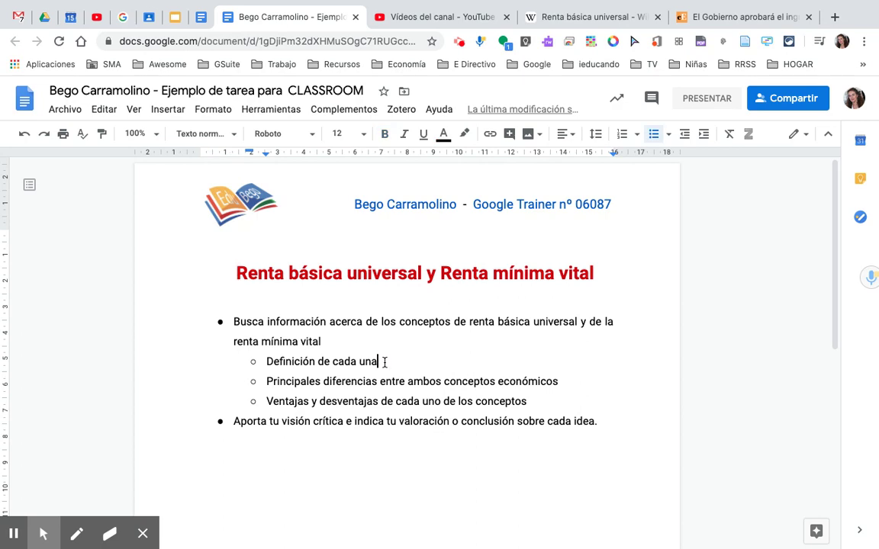
key(Return)
key(shift+Tab)
key(BackSpace)
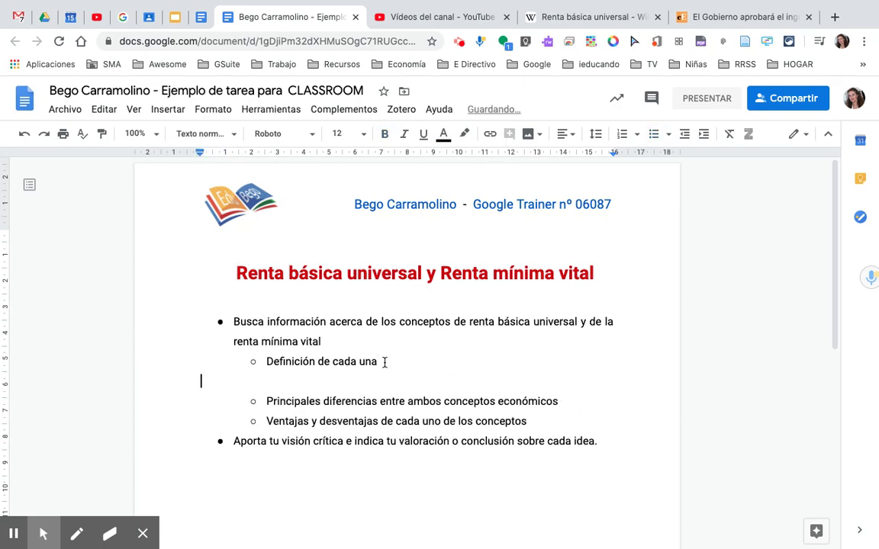
text(La renta básica universal (RBU), Ingreso Básico Universal (IBU), renta básica incondicional (RBI) o ingreso ciudadano, es una forma de sistema de seguridad social en la que todos los ciudadanos o residentes de un país reciben regularmente una suma de dinero sin condiciones.³ Se recibe desde el gobierno o alguna otra institución pública, además de cualquier ingreso recibido de otros lugares.³ La recibe todo miembro de pleno derecho o residente de la sociedad incluso si no puede o quiere trabajar de forma remunerada, sin tomar en consideración si es rico o pobre e independientemente de cuáles puedan ser las otras posibles fuentes de renta y sin importar con quién viva.⁴ En el contexto de la pandemia por coronavirus de 2019-2020, distintos países alrededor del mundo, el Foro Económico Mundial (World Economic Forum, WEF) e inclu)
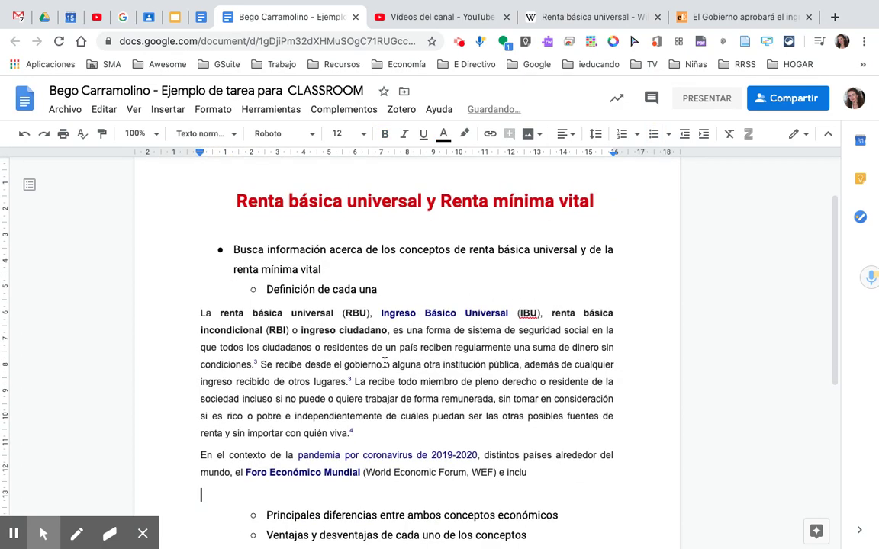
click(561, 265)
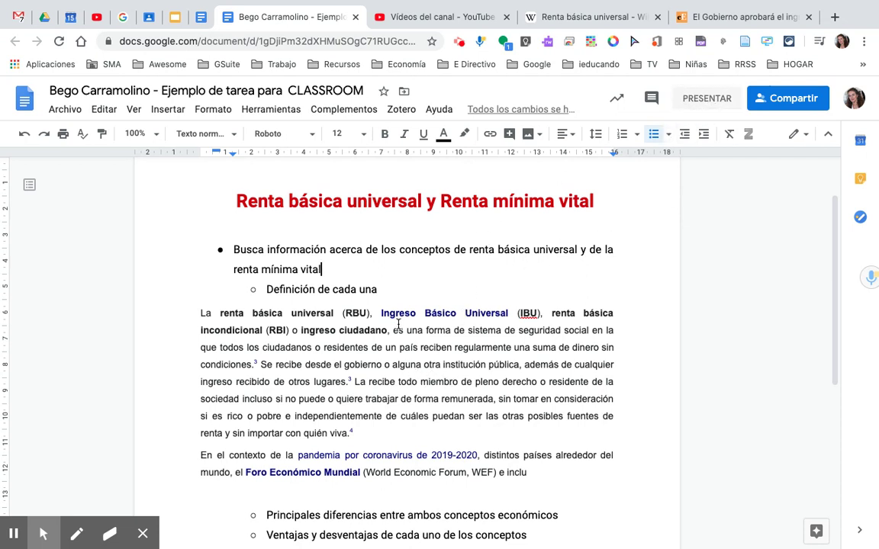
Turn in the student's document for the "Renta básica universal" assignment, dismissing the private-comments tip and confirming the submission
click(708, 99)
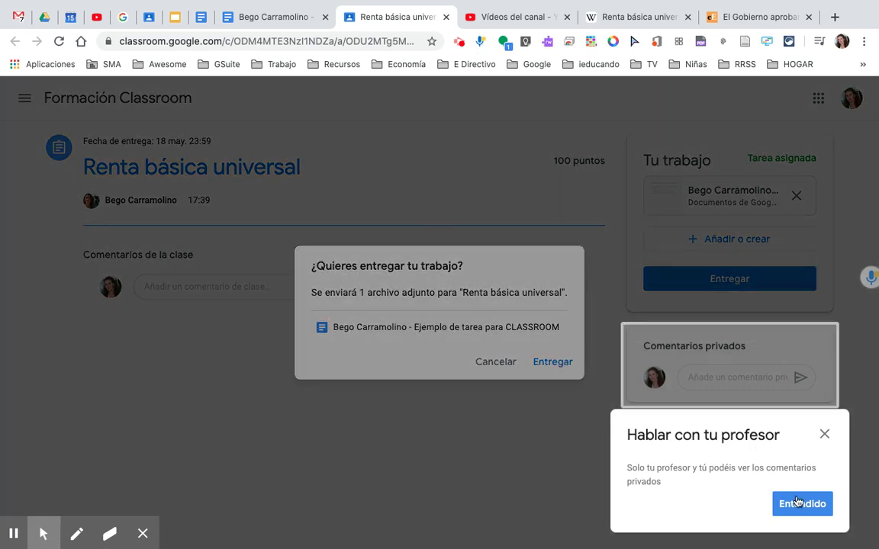
click(812, 505)
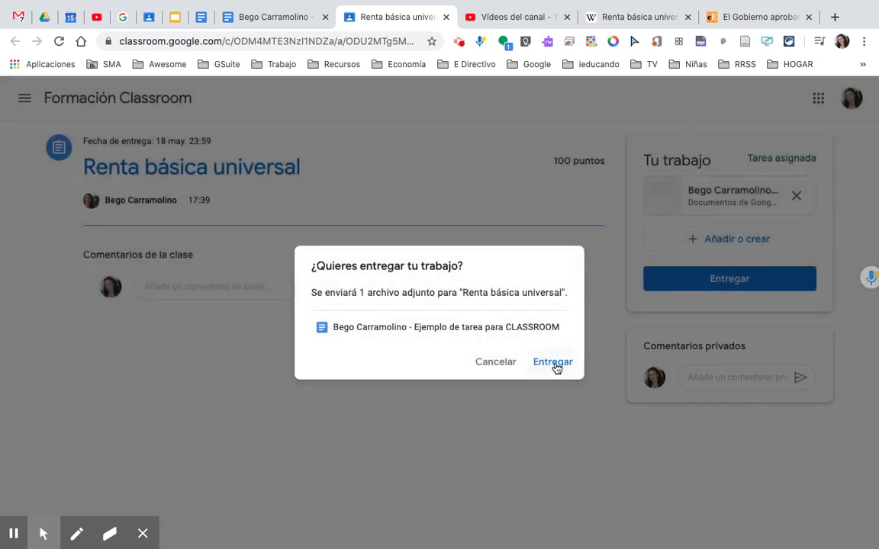
click(555, 365)
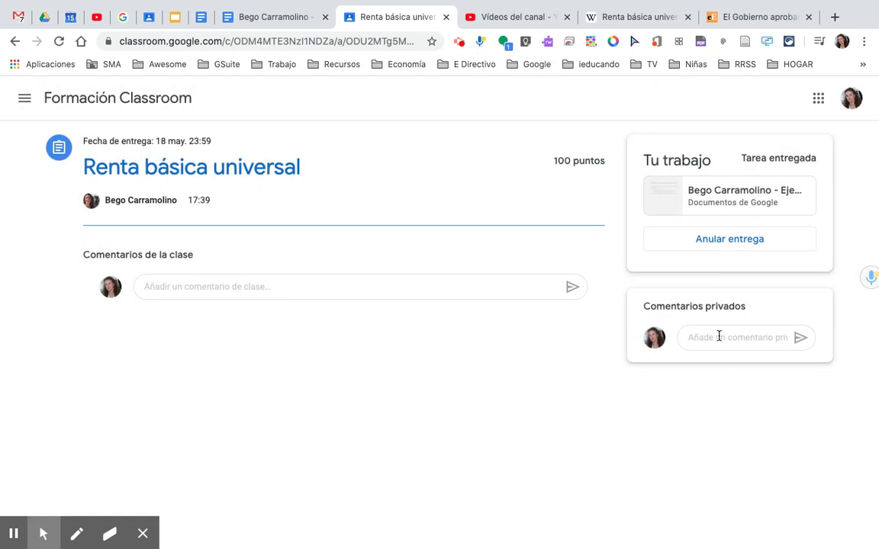
Send the teacher a private comment that addresses them by name and says "Te comparto la tarea espero que esté correcta"
click(721, 336)
text(Bego Te comparto la t)
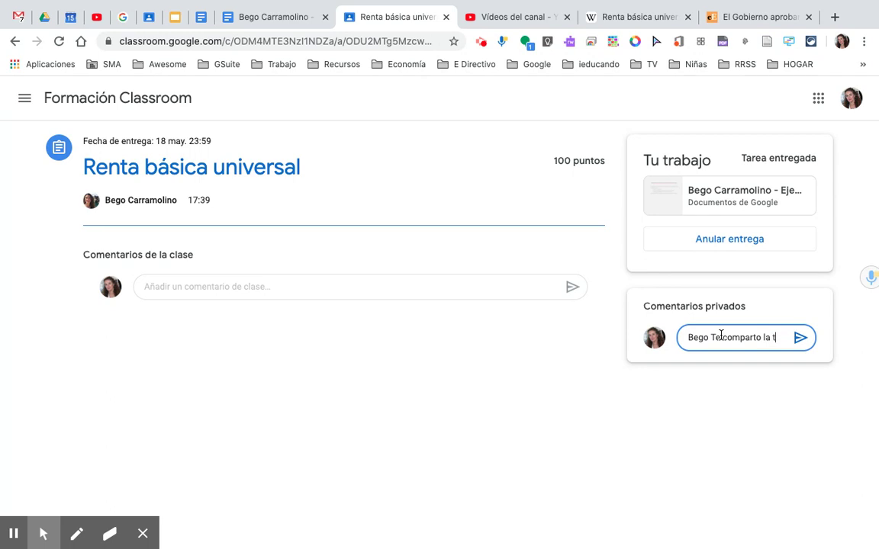
text(area espero que esté correcta)
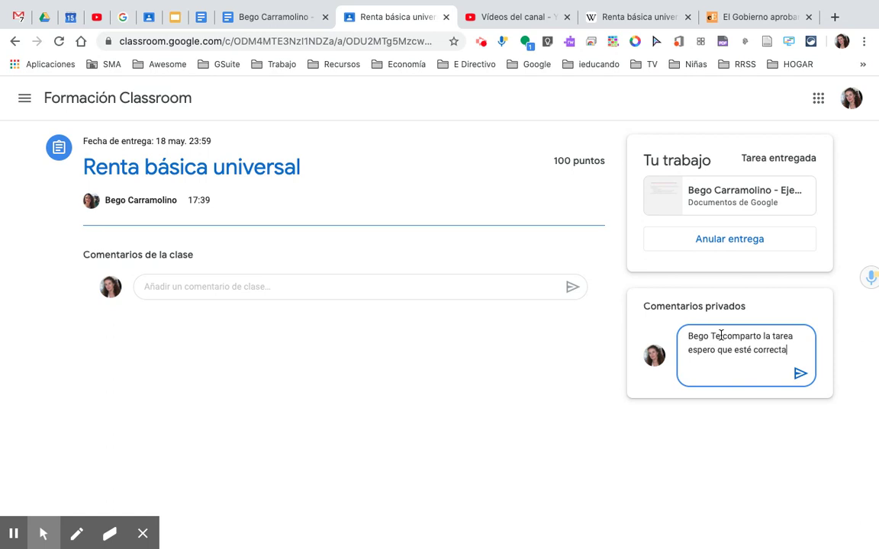
click(800, 375)
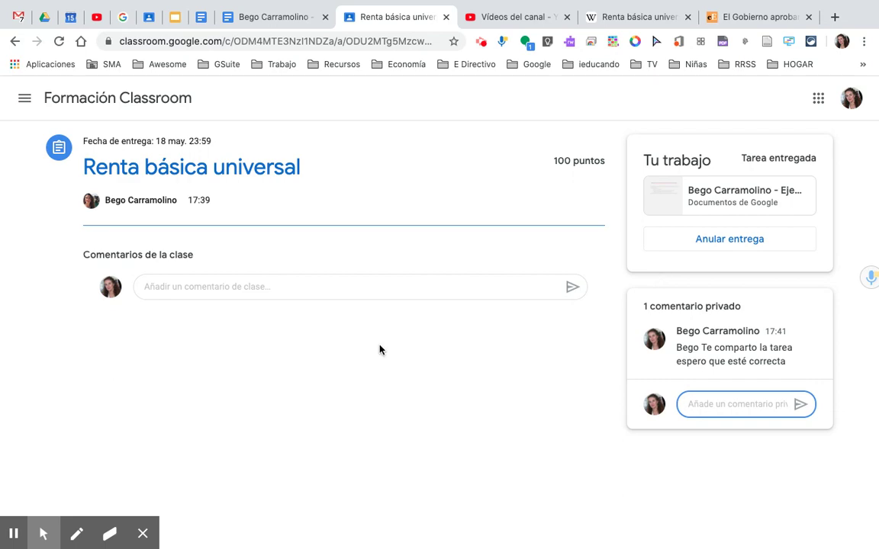
Switch to the teacher's browser window, reload the classwork page and open the turned-in student work for "Renta básica universal"
key(ctrl+Up)
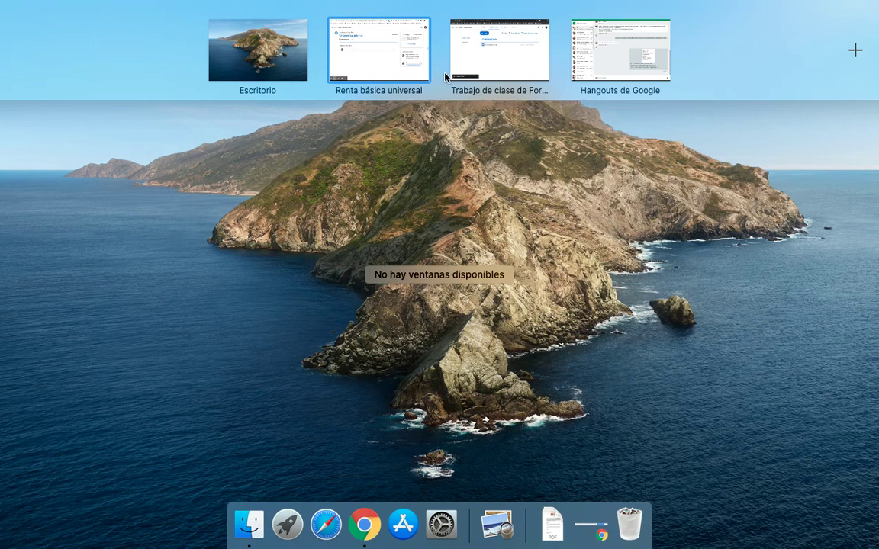
click(506, 63)
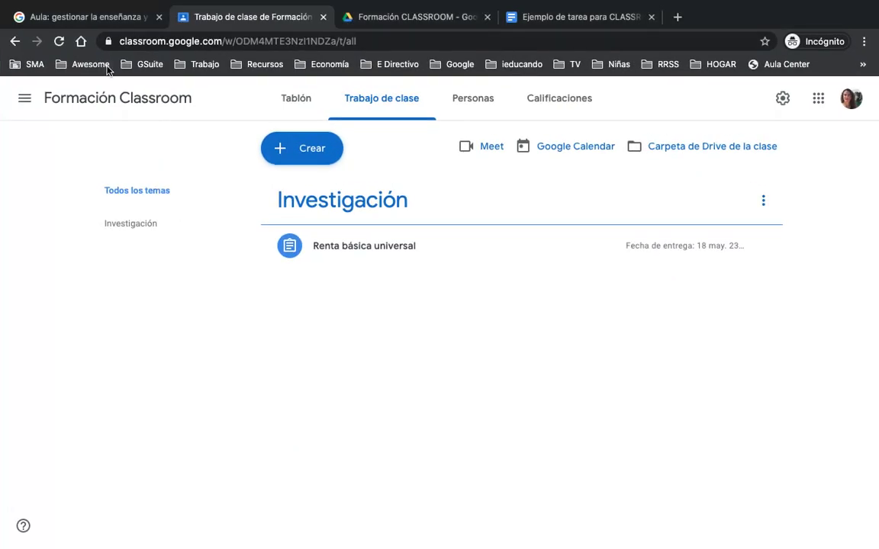
click(59, 41)
click(351, 250)
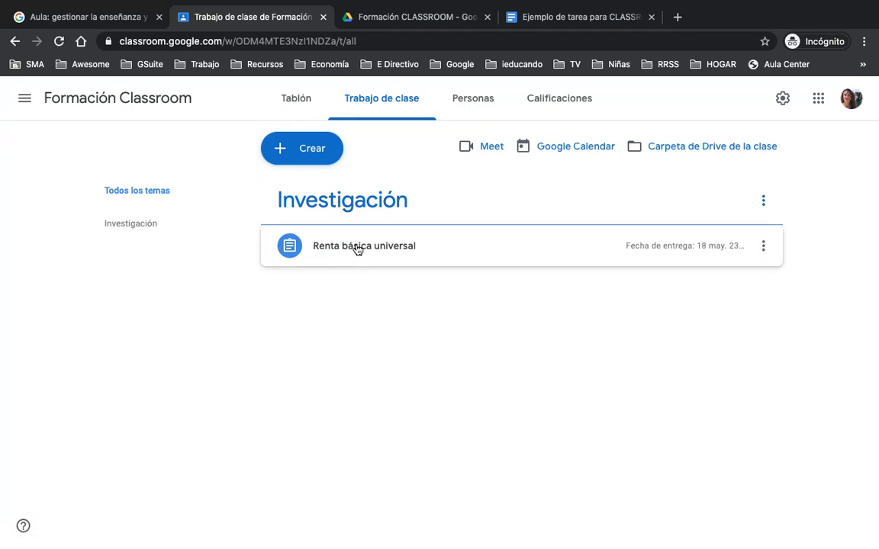
click(358, 251)
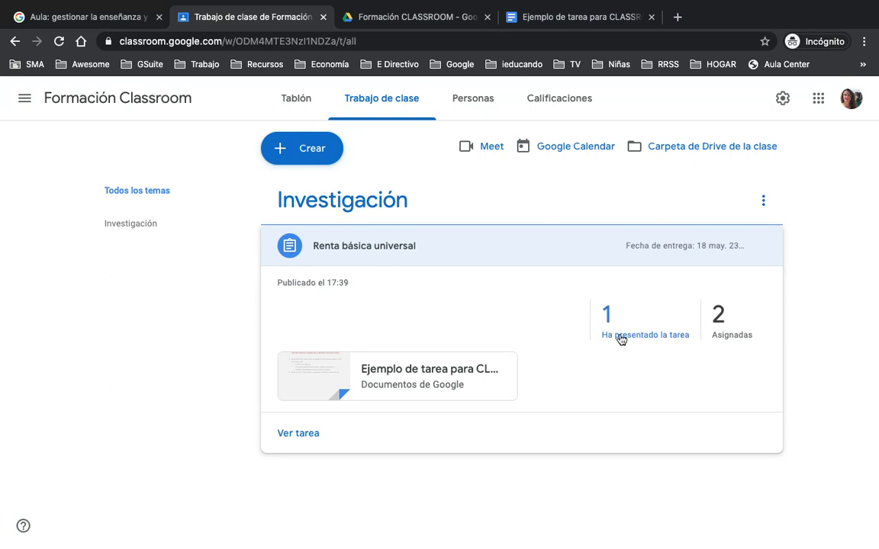
click(621, 339)
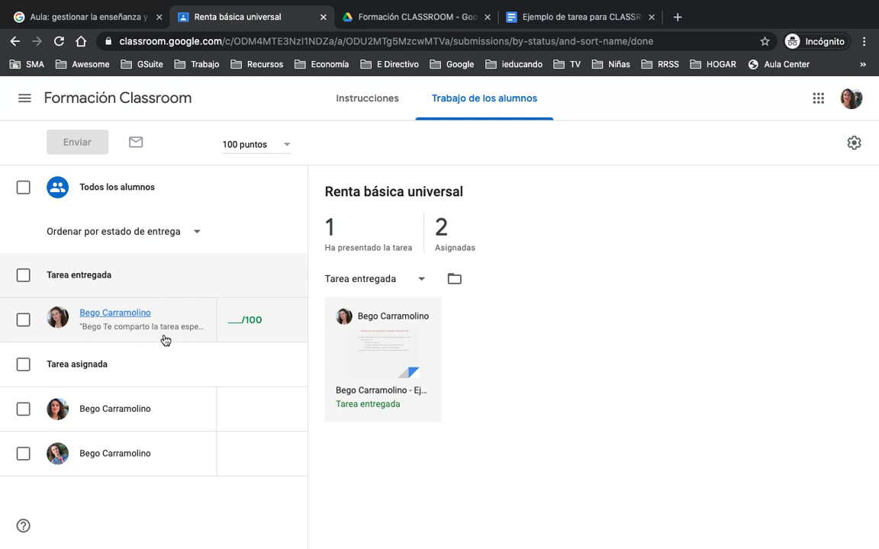
Open the student's submitted document in the grading view, dismiss the introductory tips and review the pasted answer
click(379, 390)
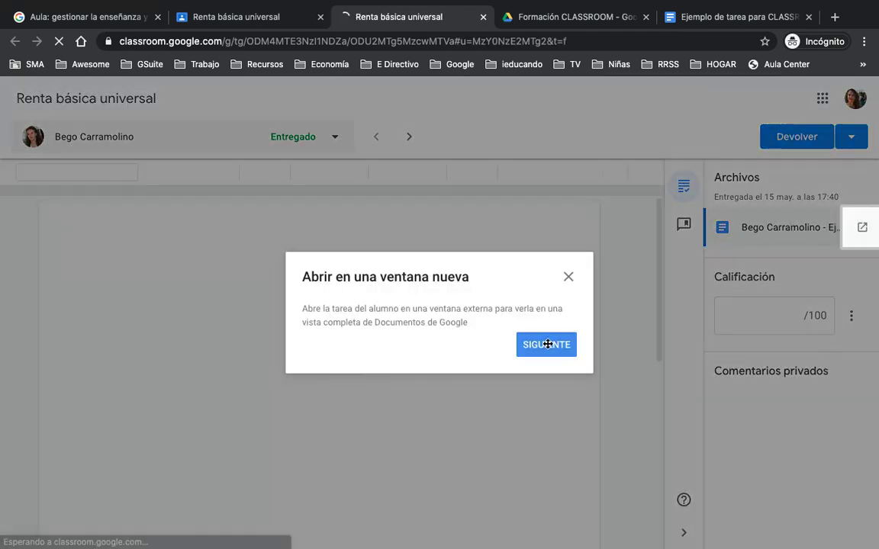
click(547, 344)
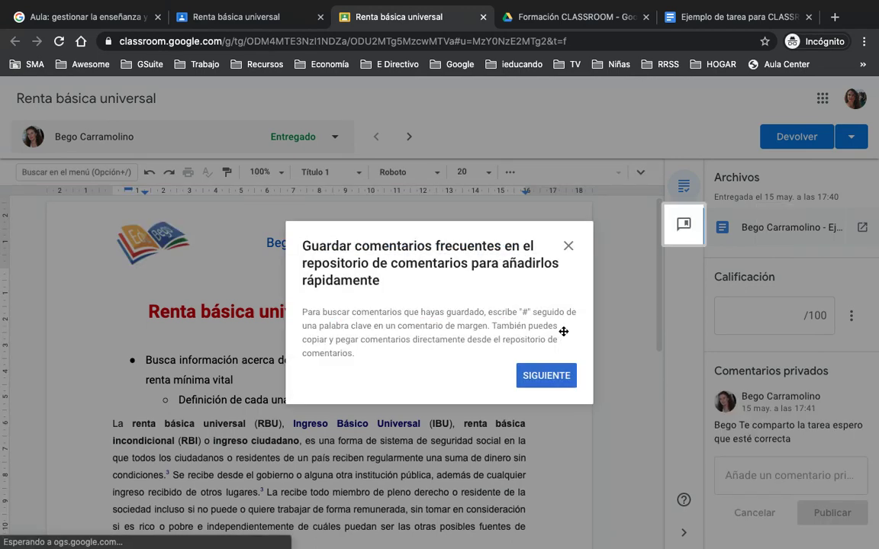
click(568, 245)
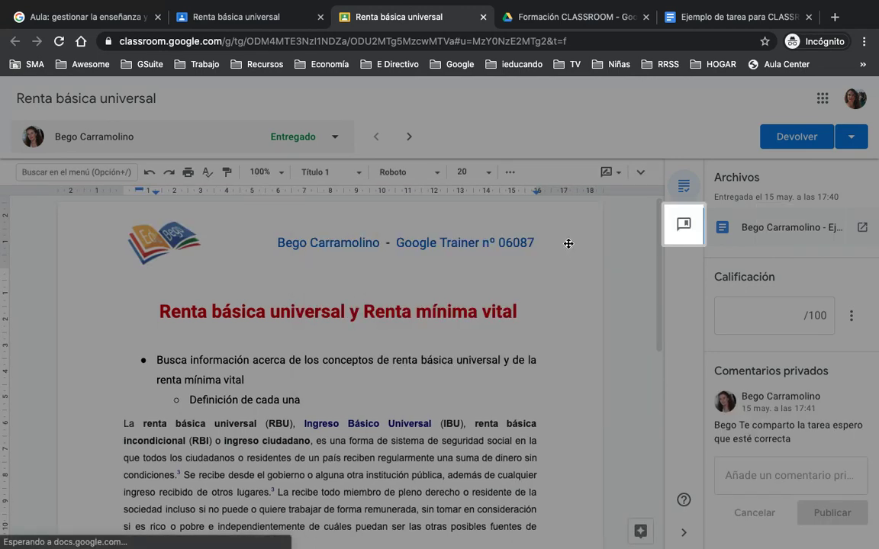
click(567, 261)
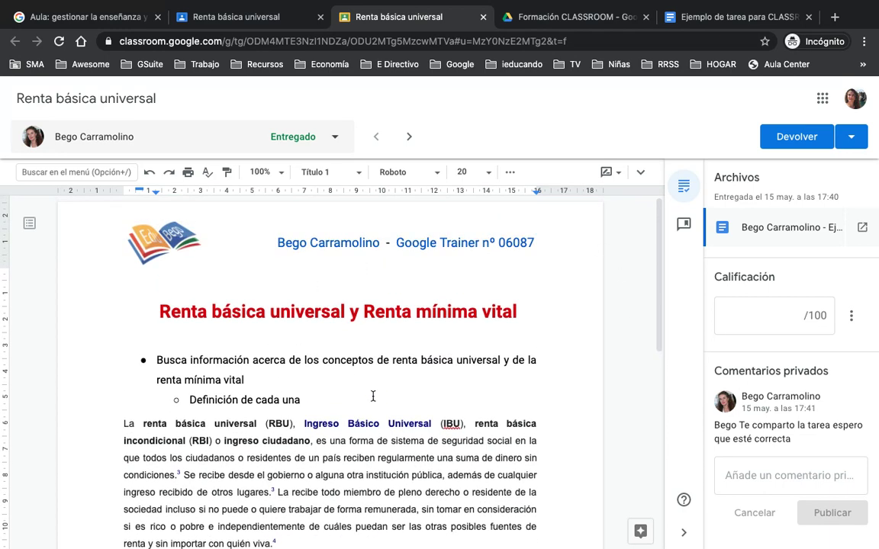
scroll(392, 411, down, 2)
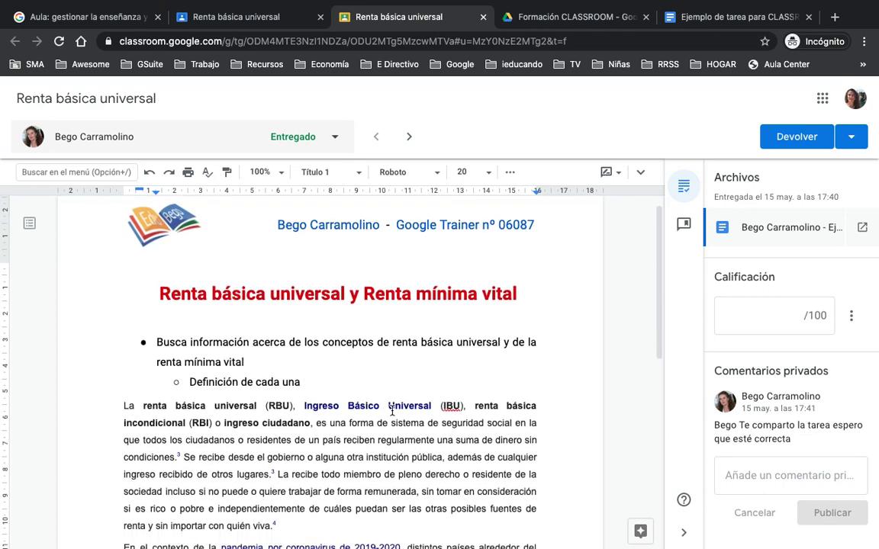
scroll(392, 411, down, 2)
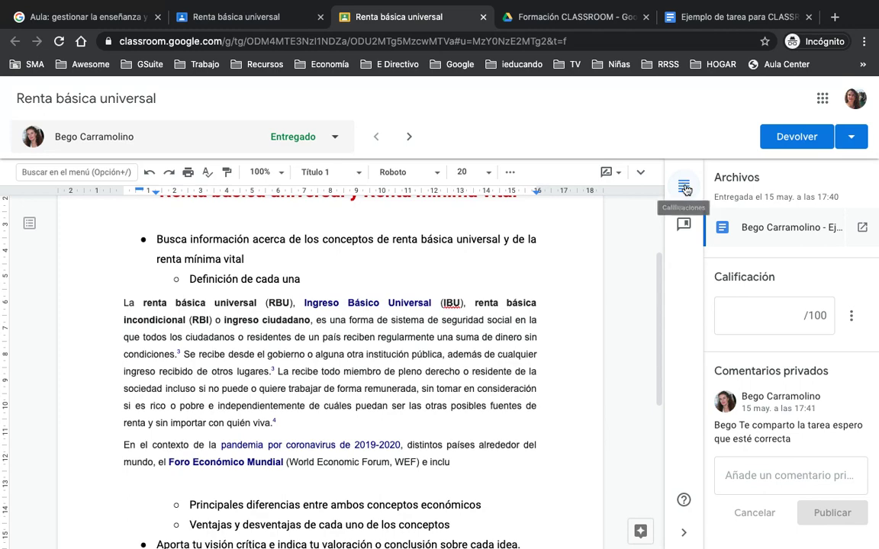
Open the comment bank and go through its introductory slides to the end
click(683, 226)
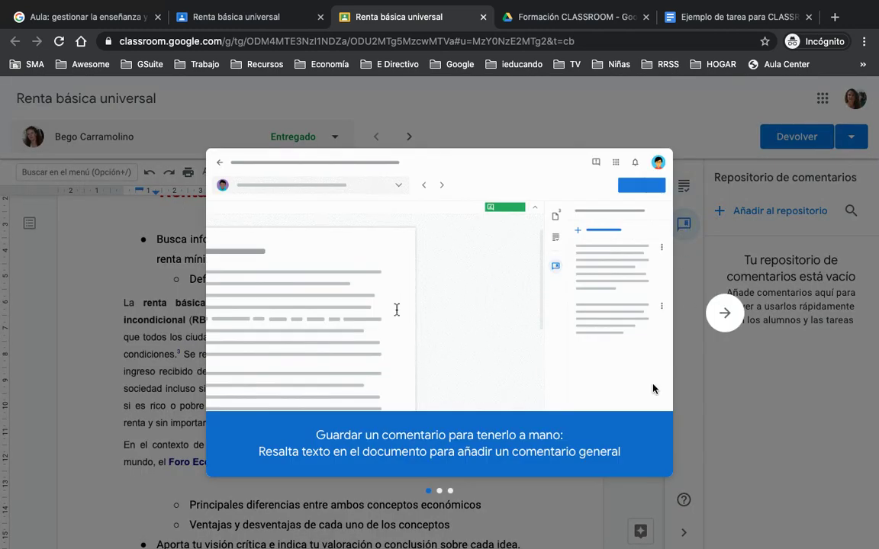
click(724, 313)
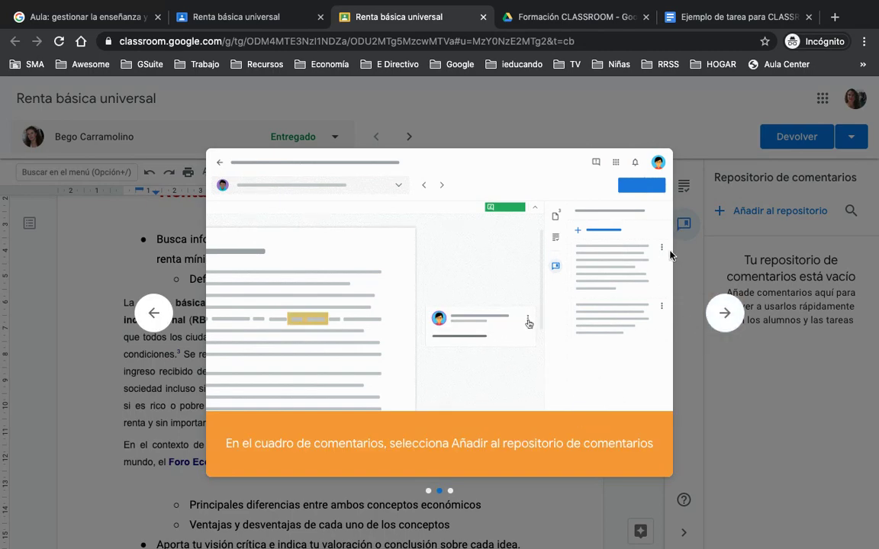
click(726, 315)
click(734, 315)
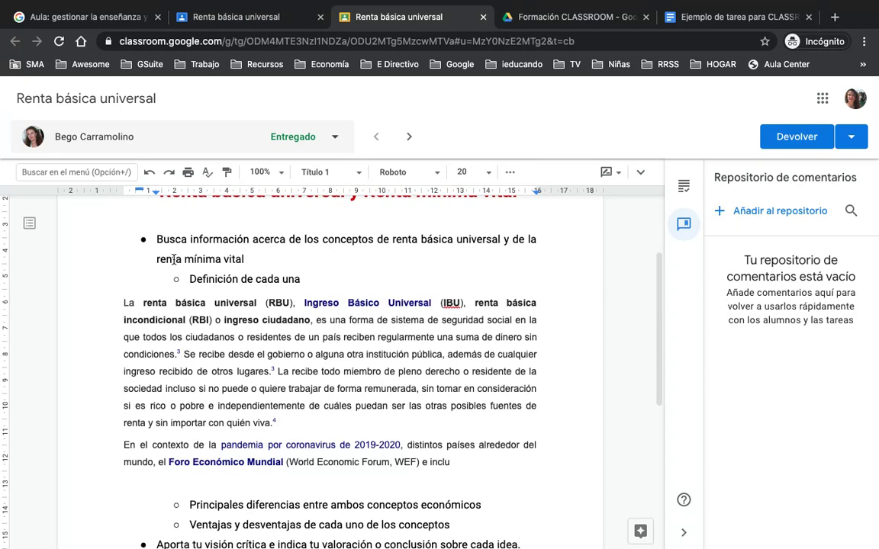
Comment on the two pasted answer paragraphs with "Compruebo que te. has limitado a hacer copia y pega de internet sin aportar nada. Esto no me sirve. Gracias"
right_click(122, 302)
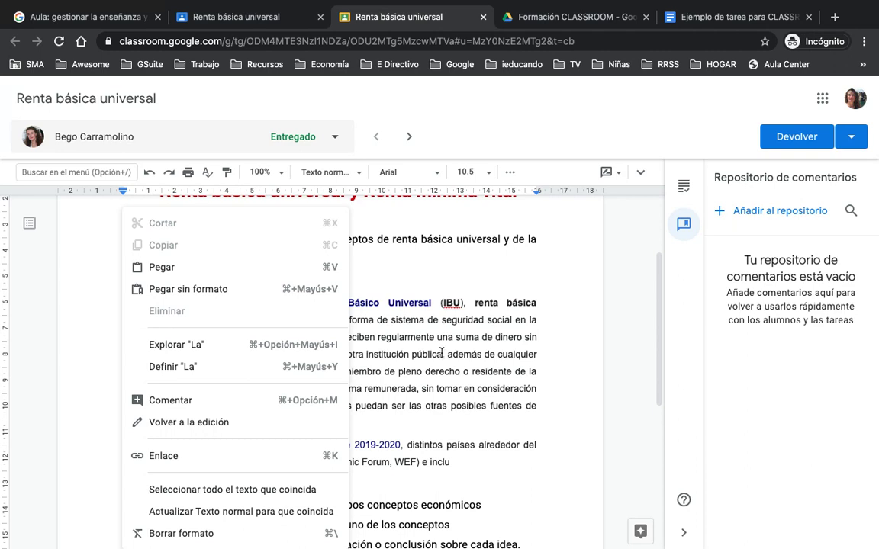
key(Escape)
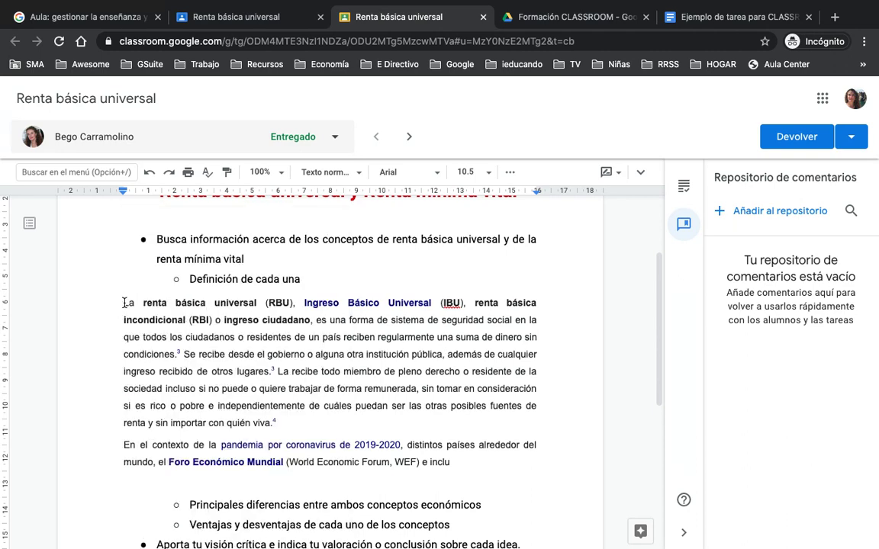
drag(123, 303, 455, 462)
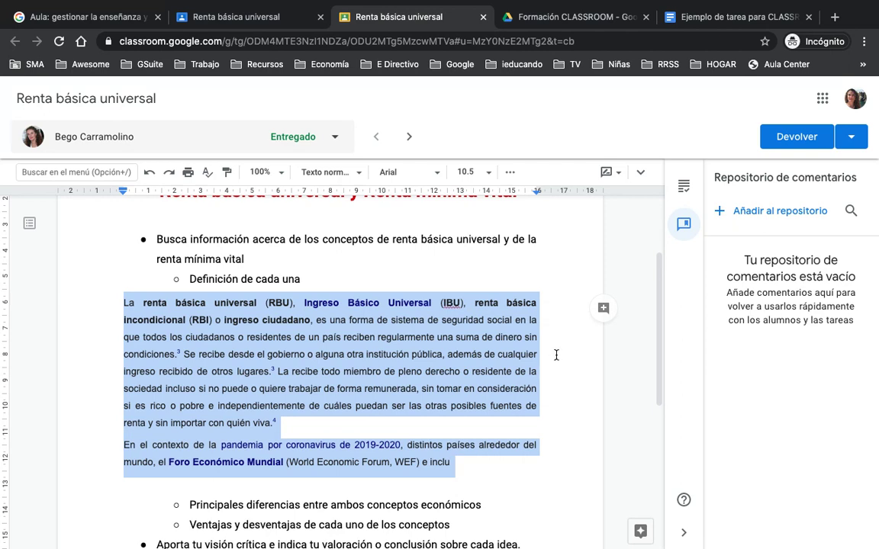
click(604, 307)
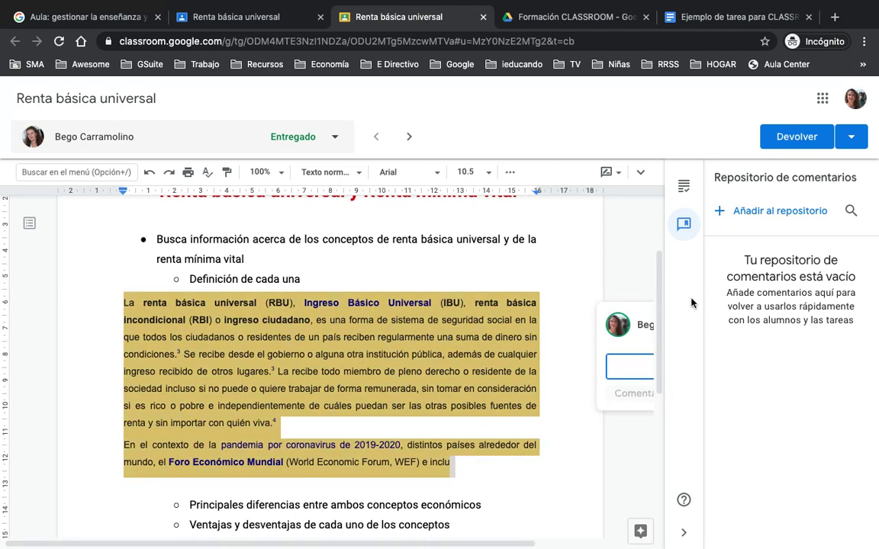
click(683, 536)
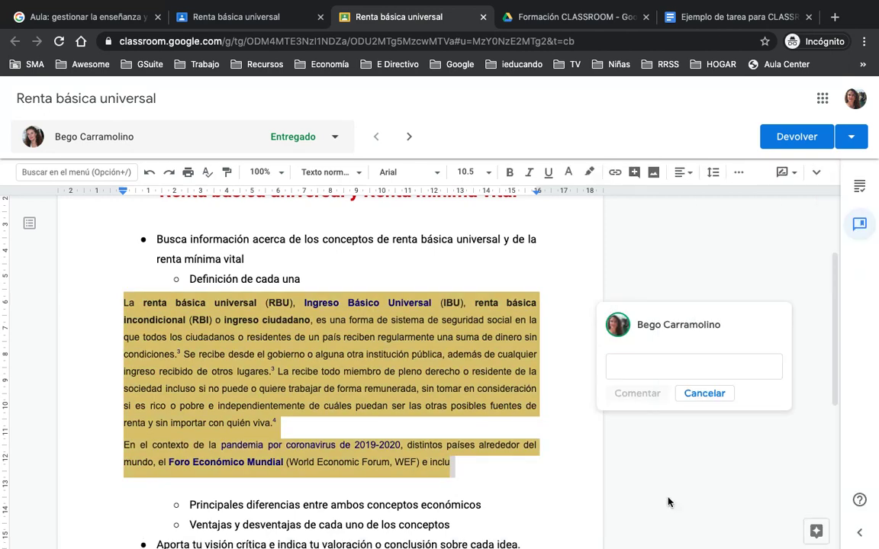
click(636, 362)
text(C)
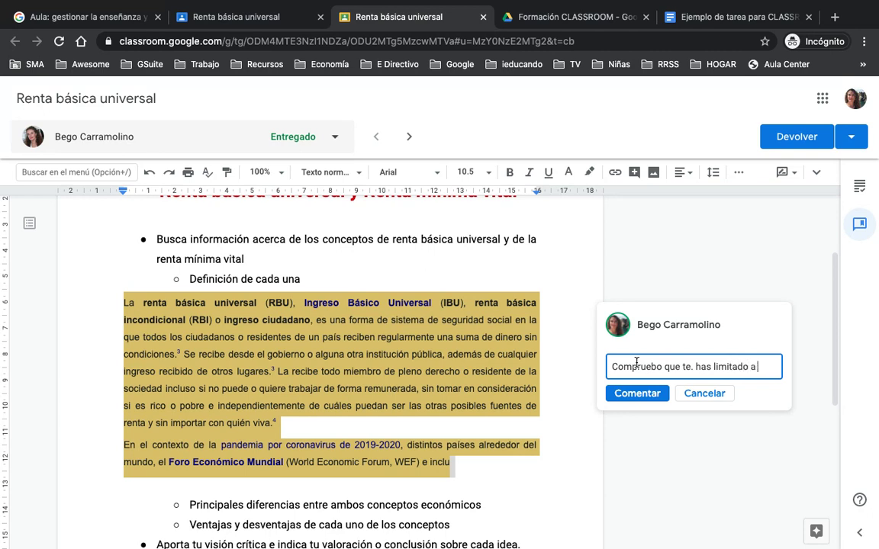
text(er copia y pega de intern)
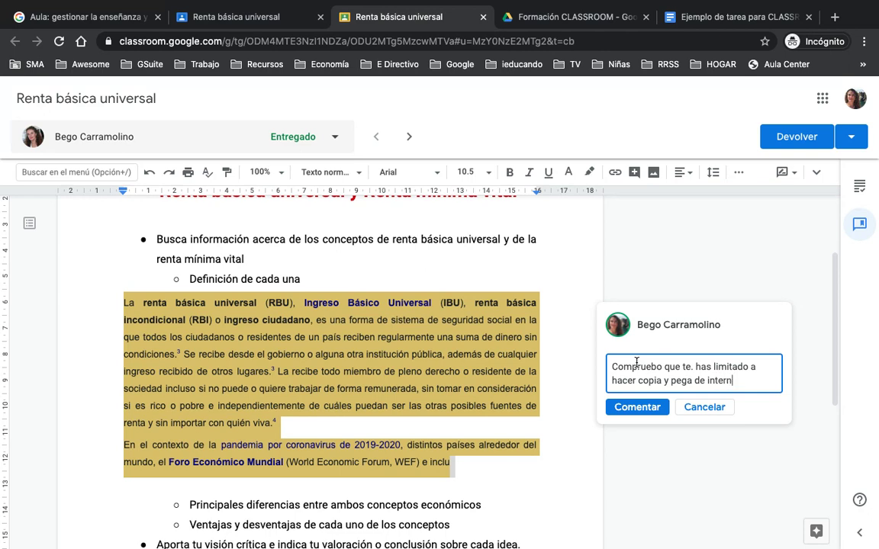
text(et sin aportar nada.  Esto no me sirve)
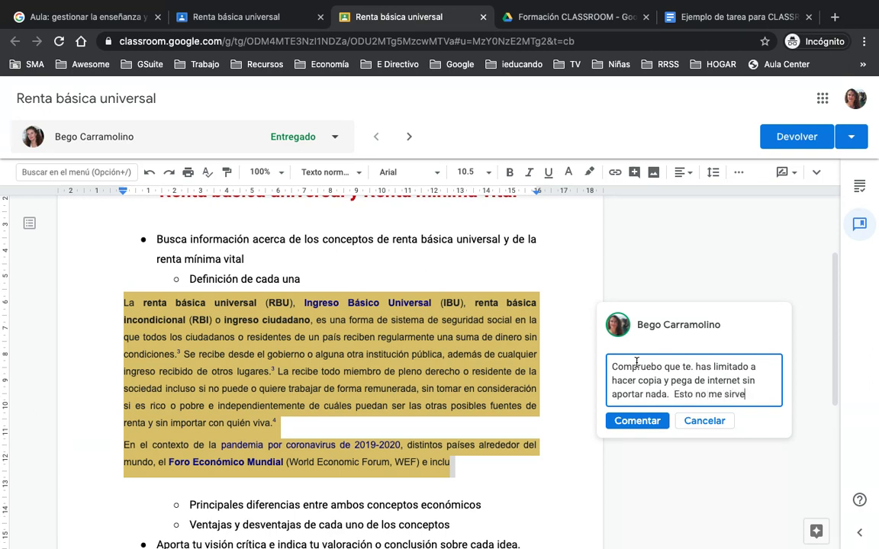
text(cias)
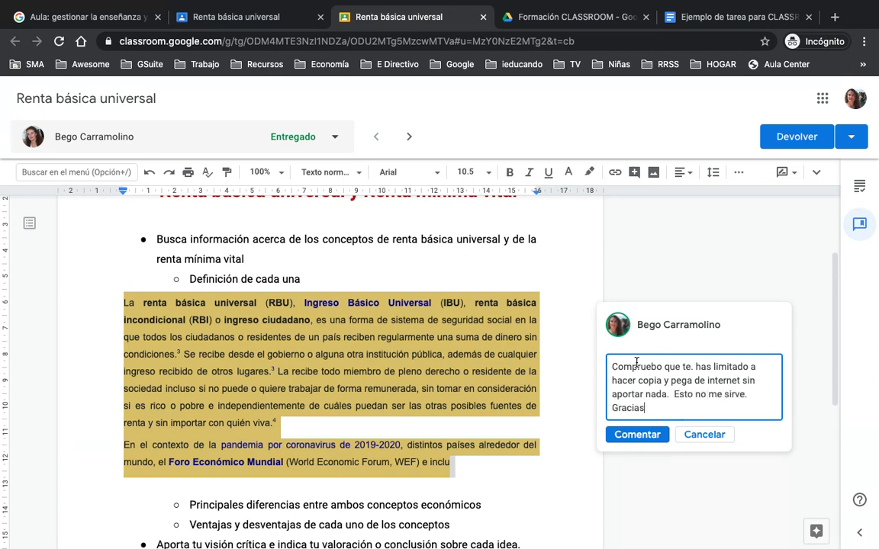
click(646, 439)
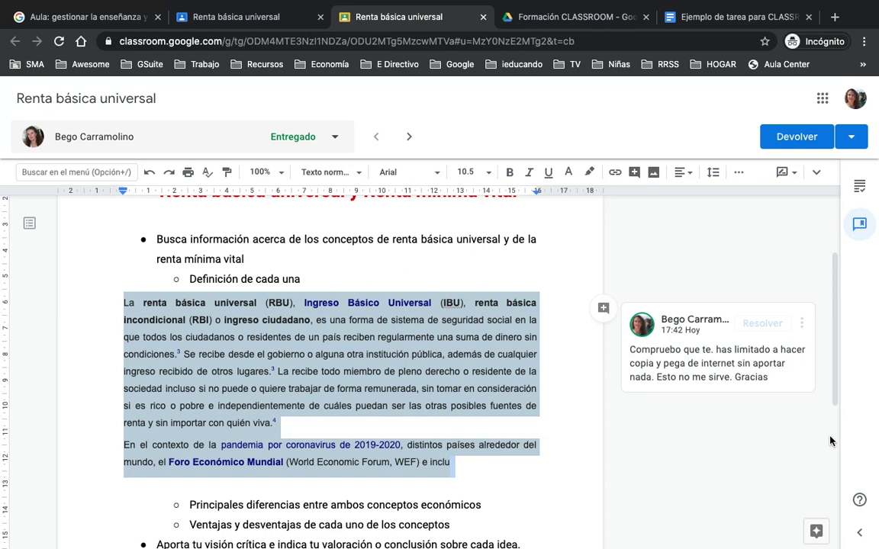
click(861, 534)
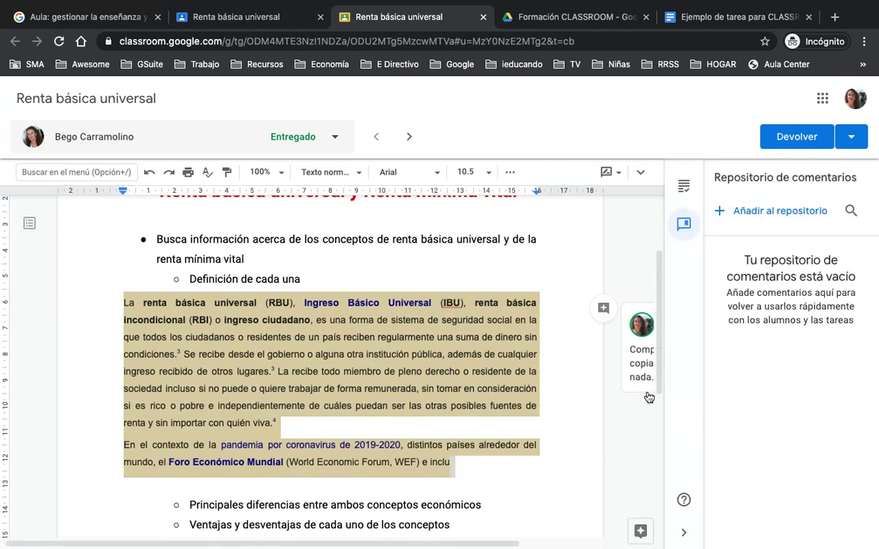
click(633, 372)
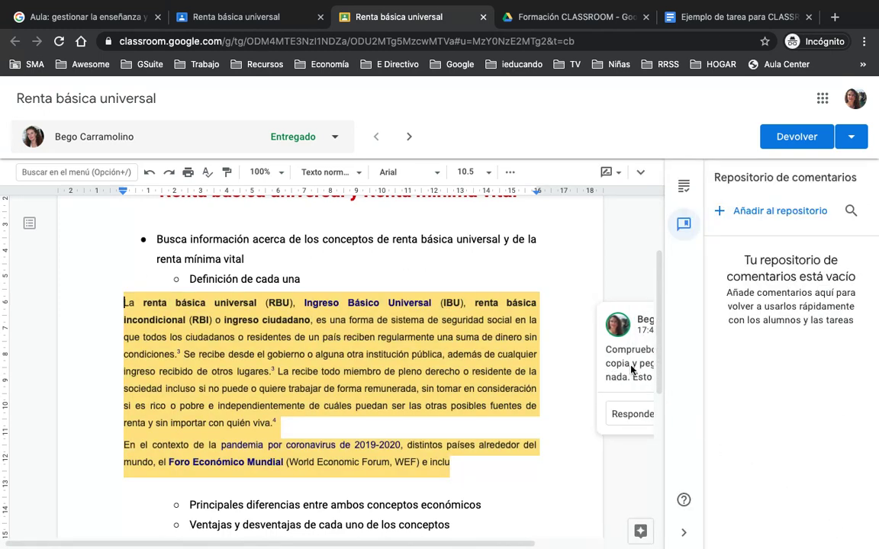
click(731, 211)
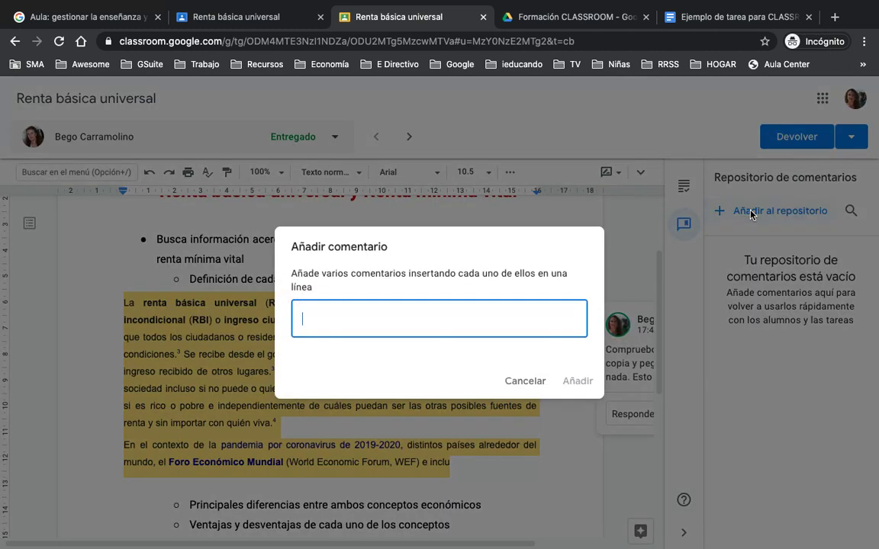
click(531, 380)
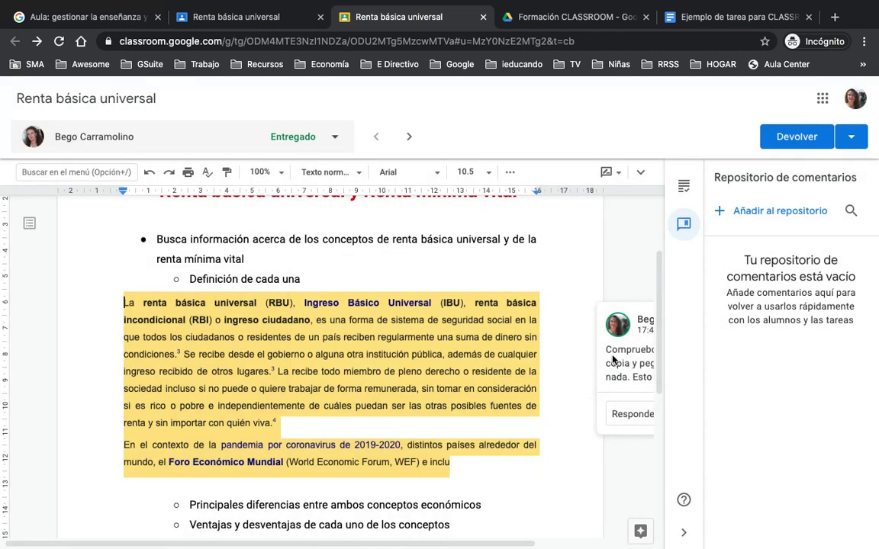
Copy the text of the comment on the pasted answer and add it to the comment bank as a reusable comment
click(684, 532)
drag(606, 350, 746, 380)
key(super+c)
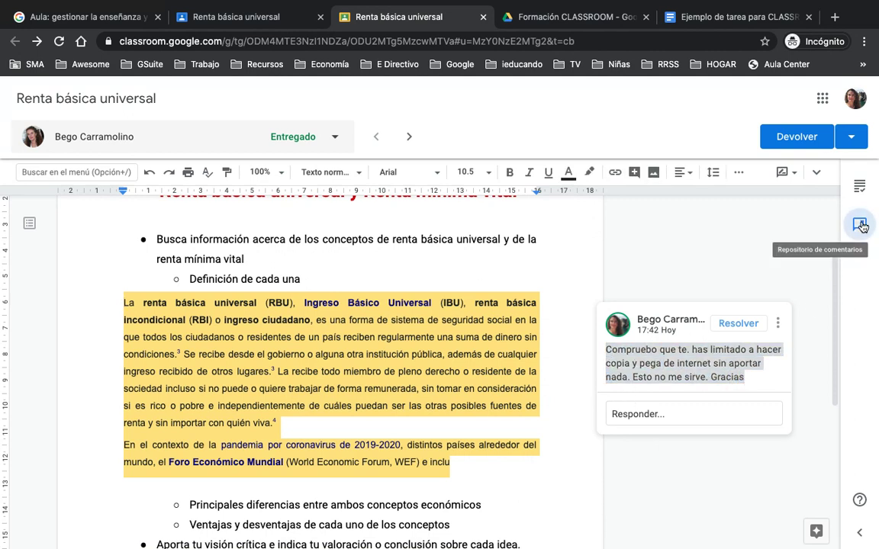
click(860, 533)
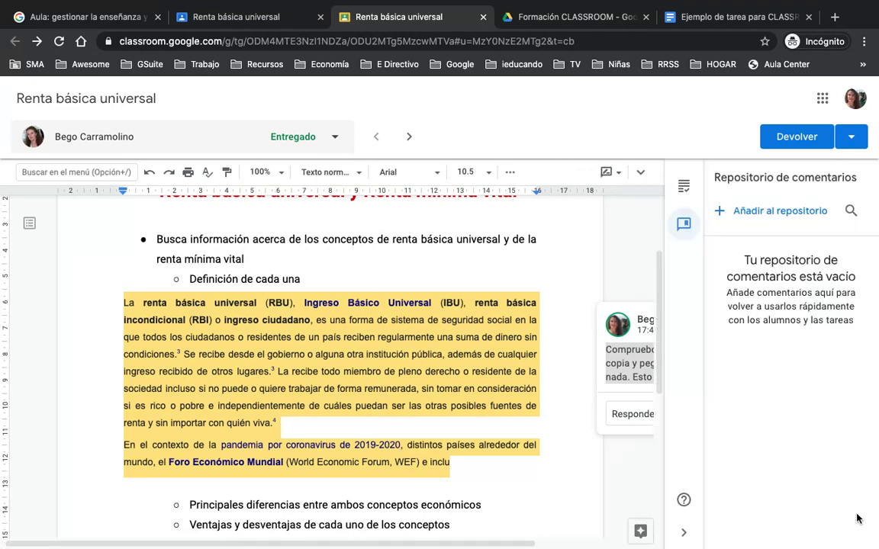
click(772, 212)
key(super+v)
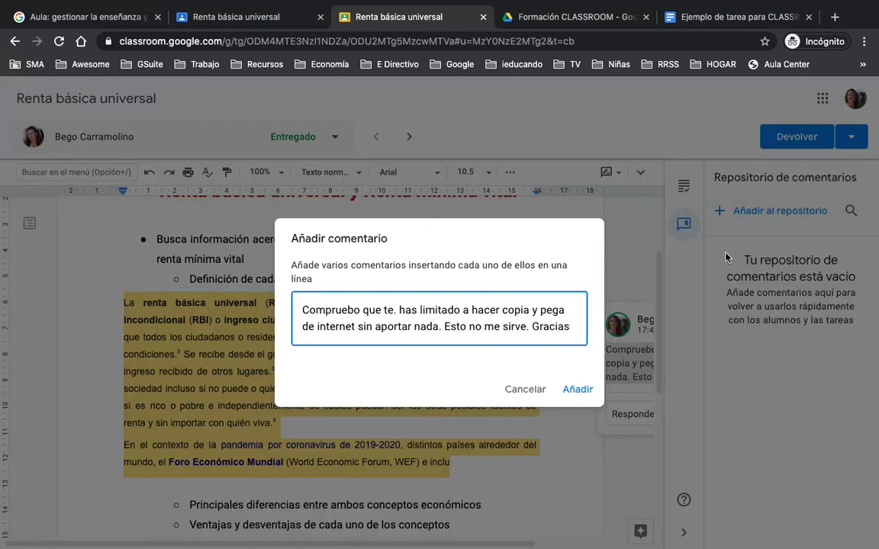
click(577, 390)
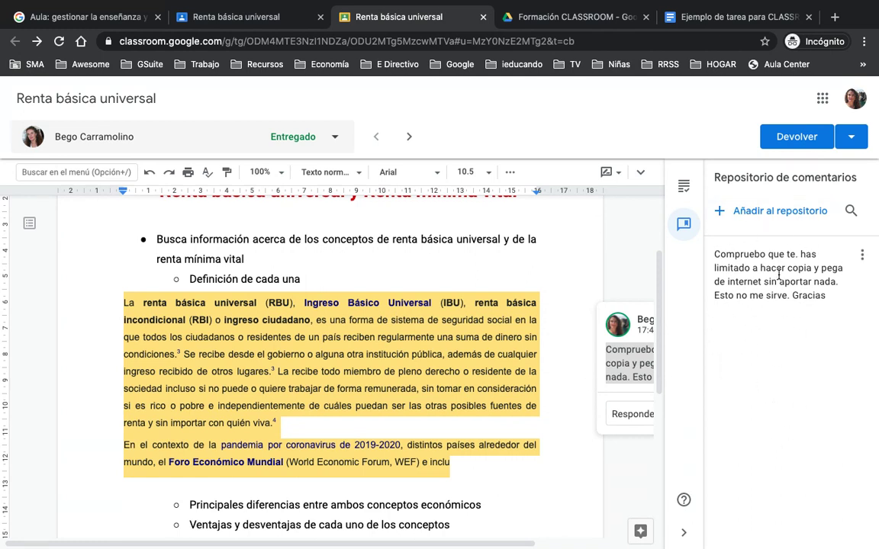
click(578, 381)
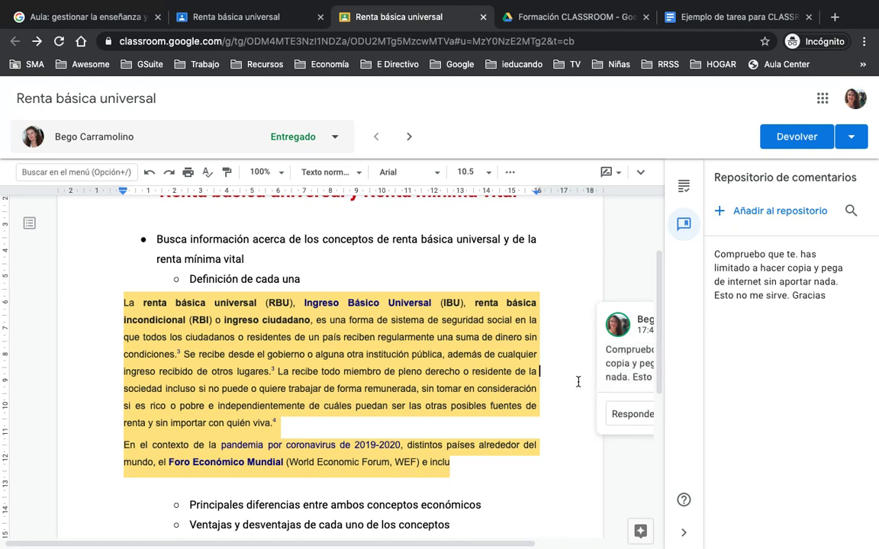
click(682, 534)
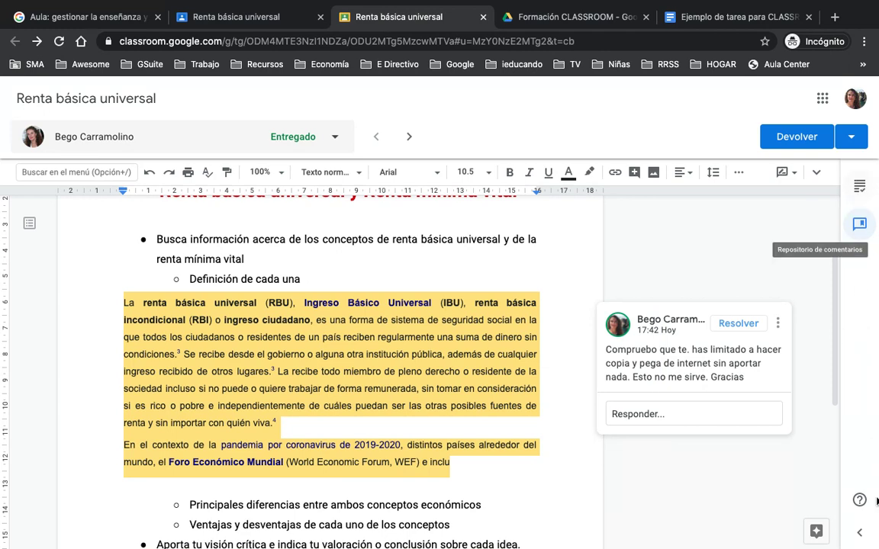
click(859, 532)
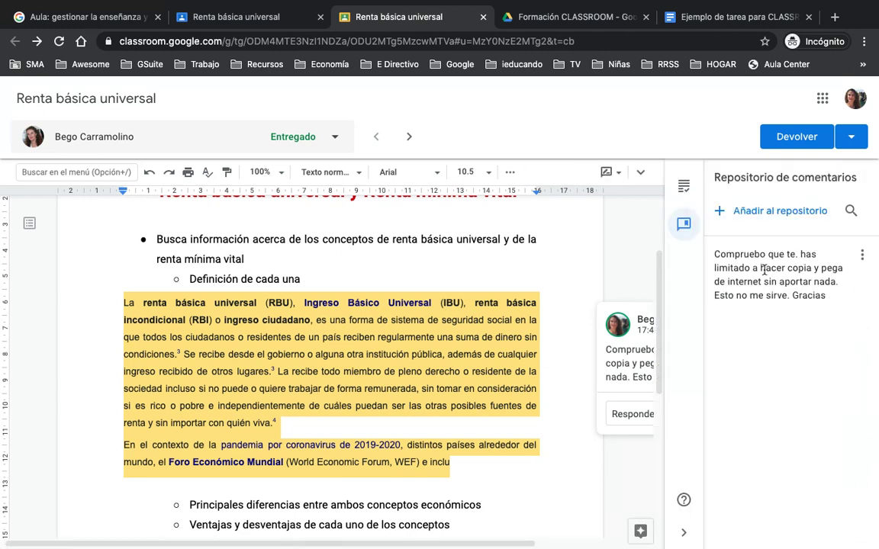
Set the student's grade for the submitted assignment to 20 out of 100
click(683, 185)
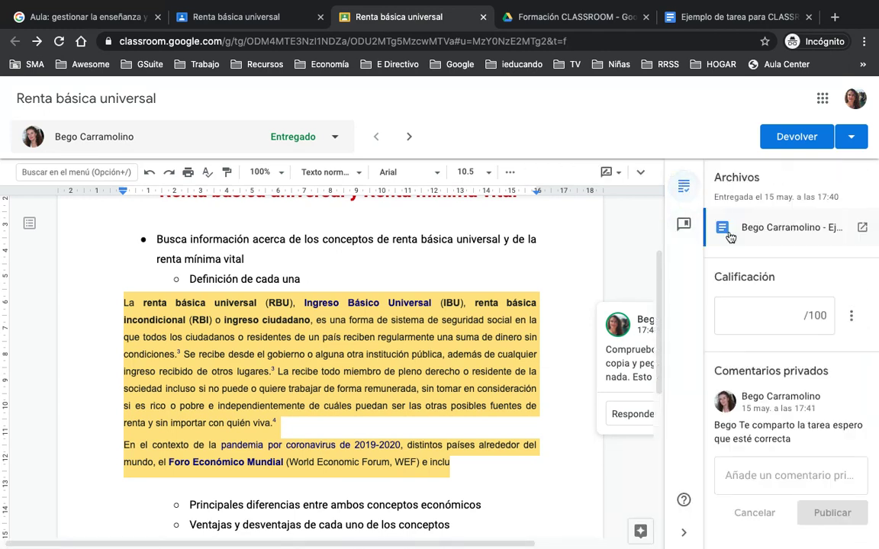
click(801, 319)
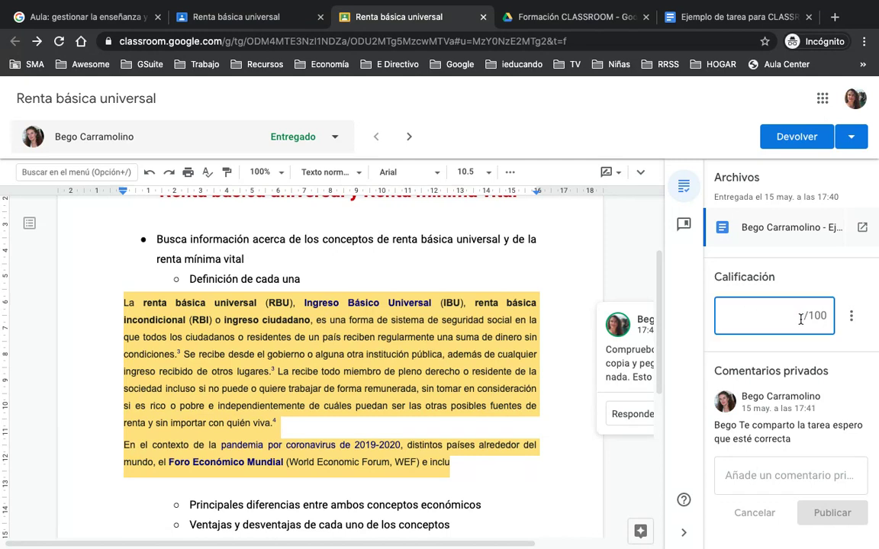
text(20)
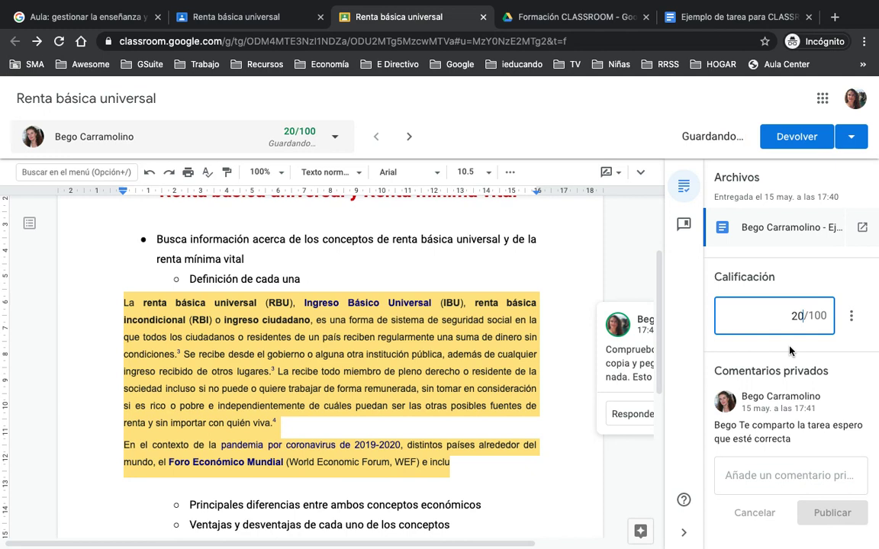
Post the private comment "Tienes un suspenso porque no has completado la tarea y no has aportado nada personal" to the student
click(763, 474)
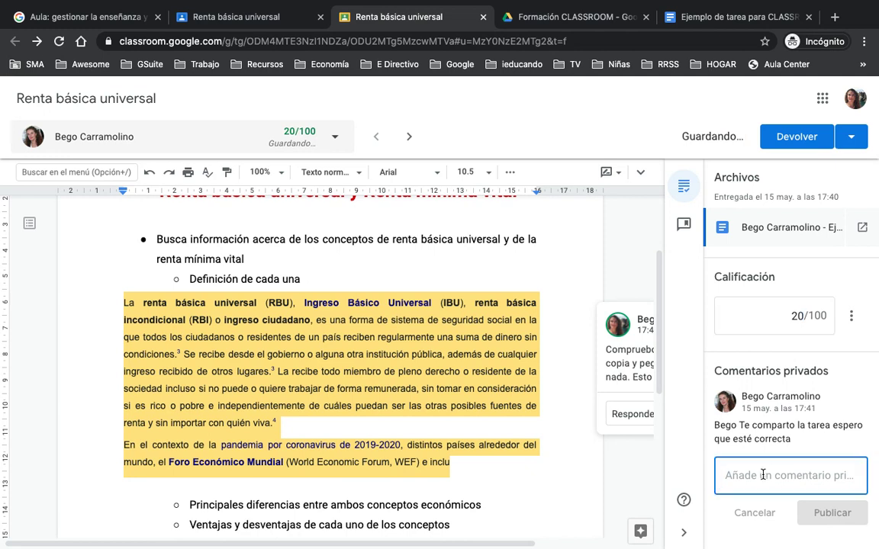
text(Tiene)
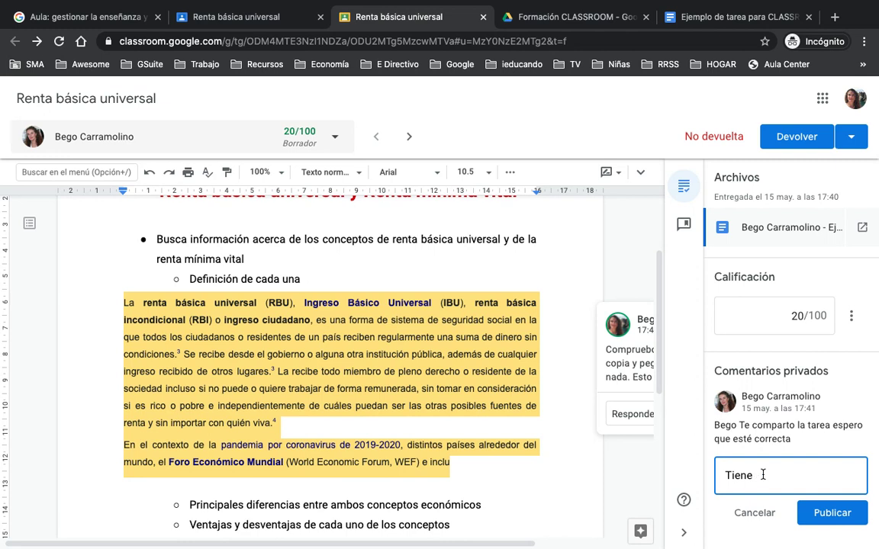
key(BackSpace)
text(es un suspenso porque no ha)
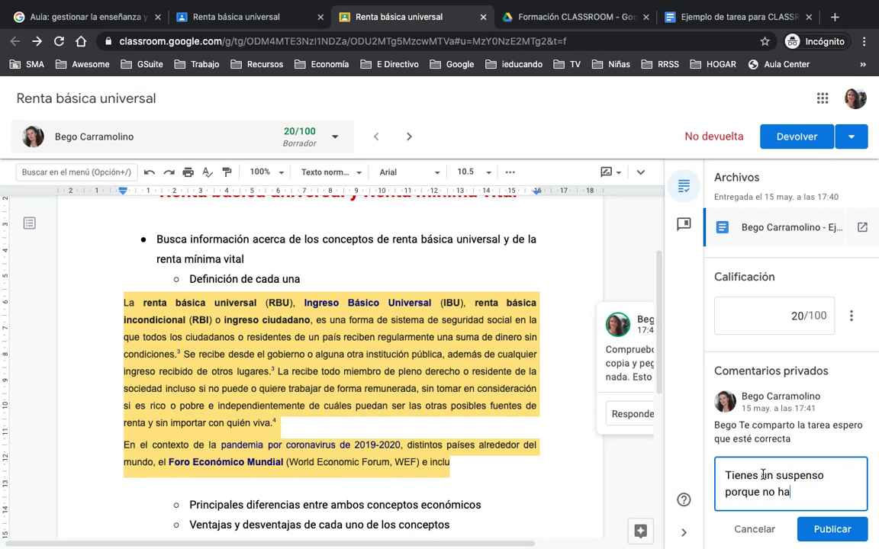
text(s completado la tarea)
key(BackSpace)
key(BackSpace)
text(area y )
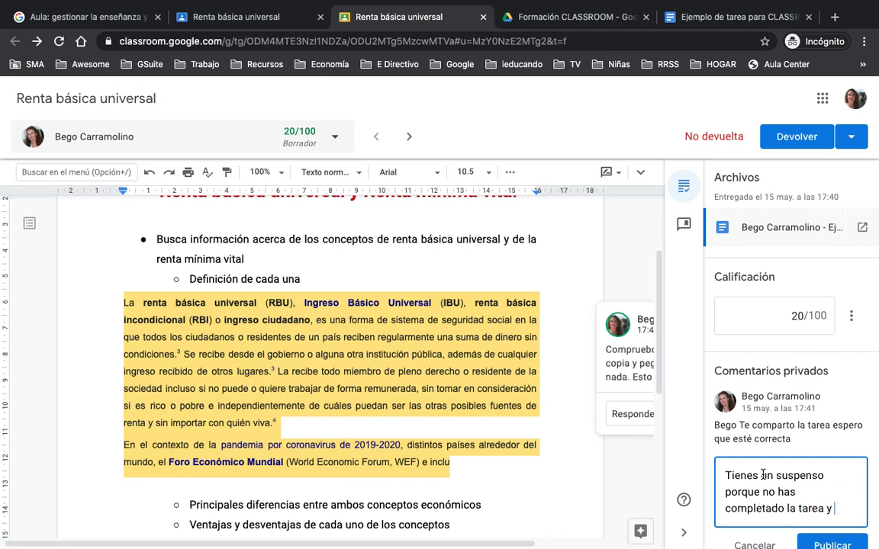
text(no has a)
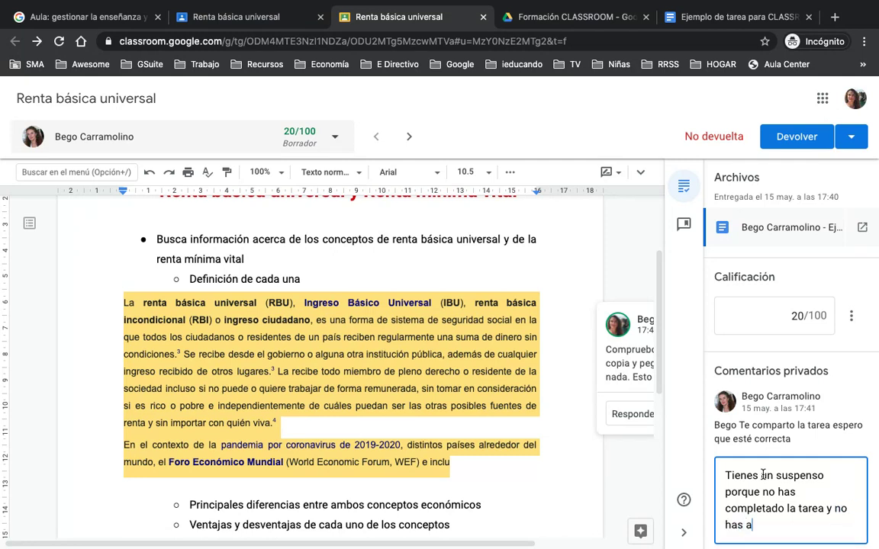
text(portado nada per)
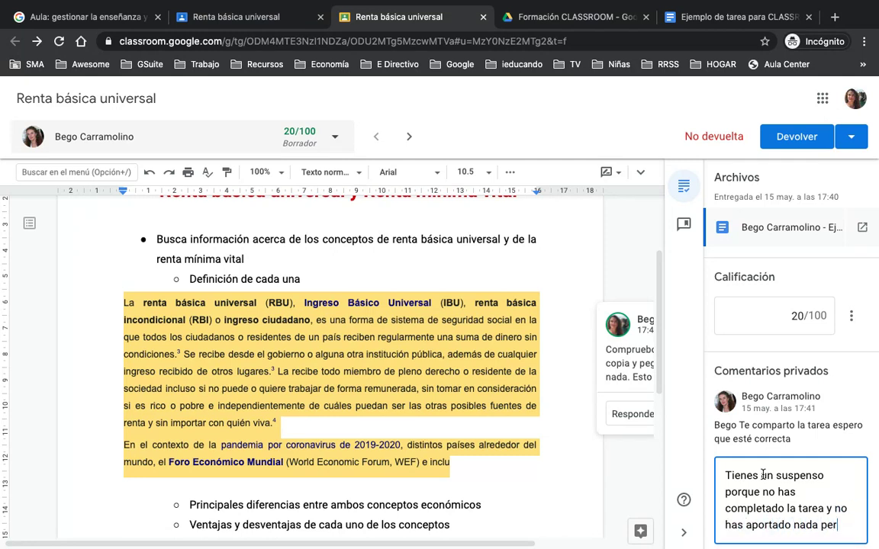
text(sonal)
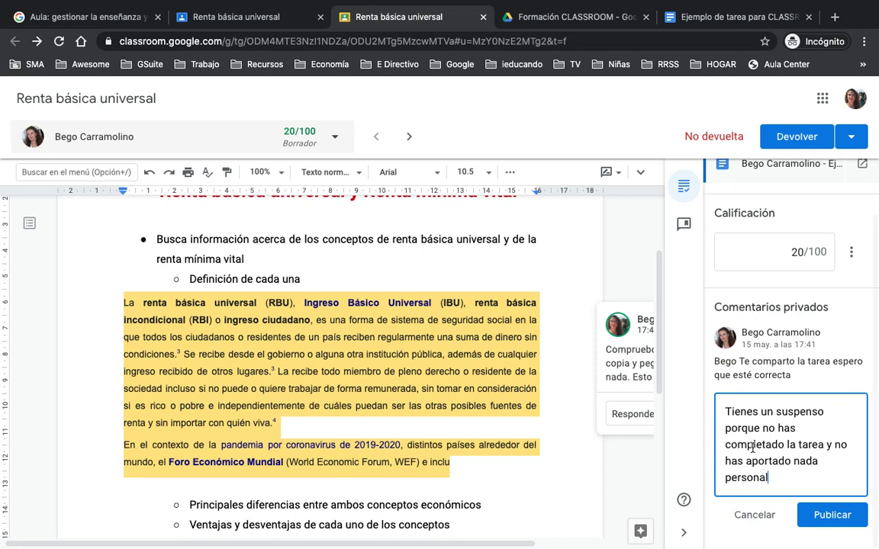
click(834, 516)
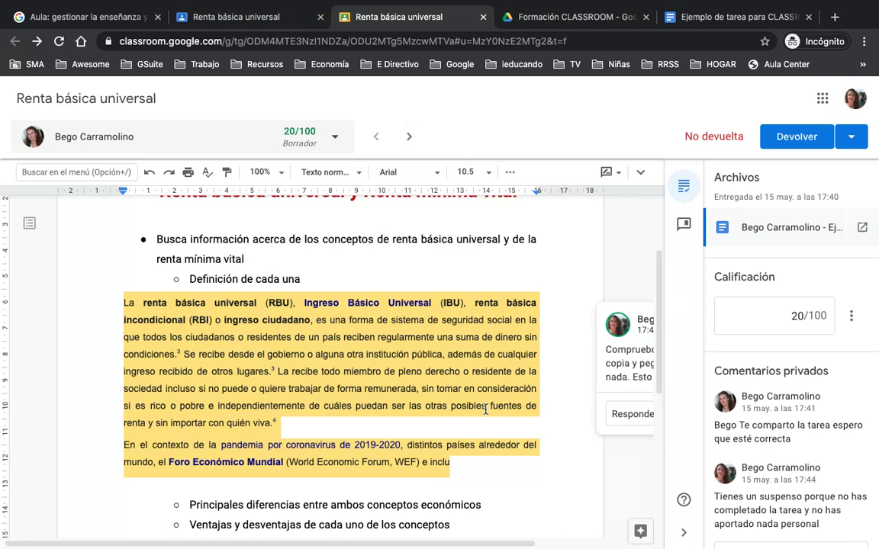
Comment on "Aporta tu visión crítica e indica tu valoración" by searching "intern" and reusing the banked comment "Compruebo que te. has limitado a hacer copia y pega de internet…"
click(524, 410)
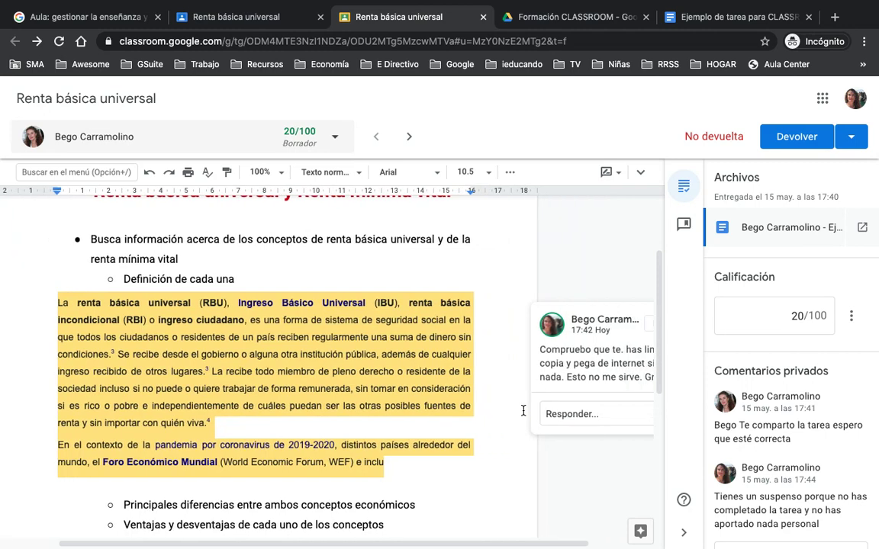
click(683, 226)
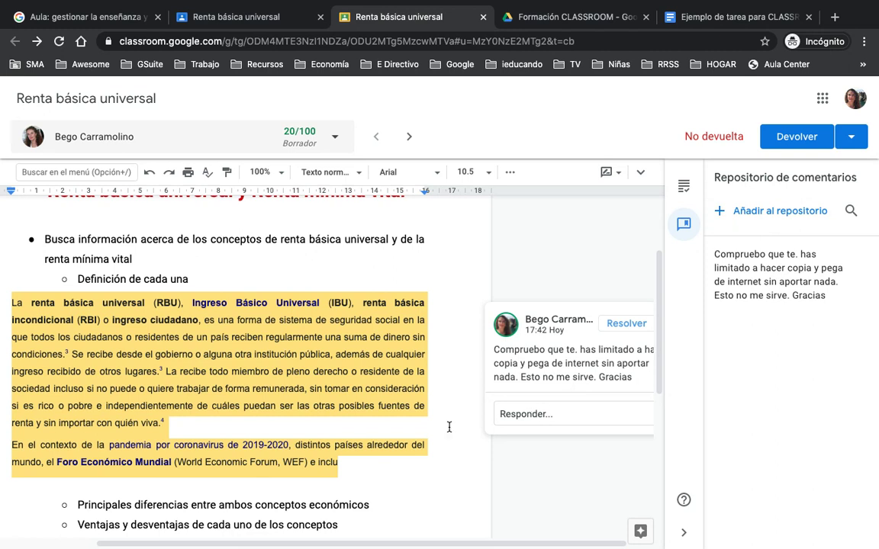
scroll(273, 420, down, 3)
drag(143, 408, 243, 410)
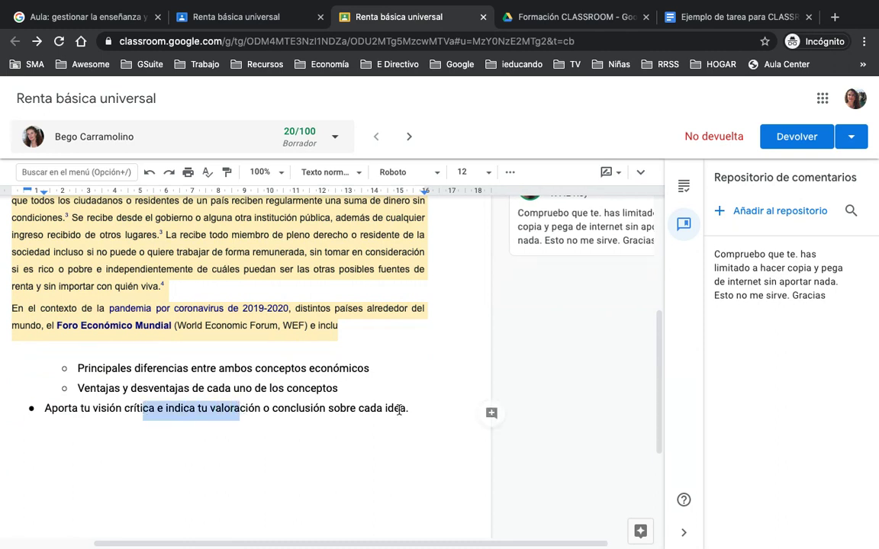
click(491, 412)
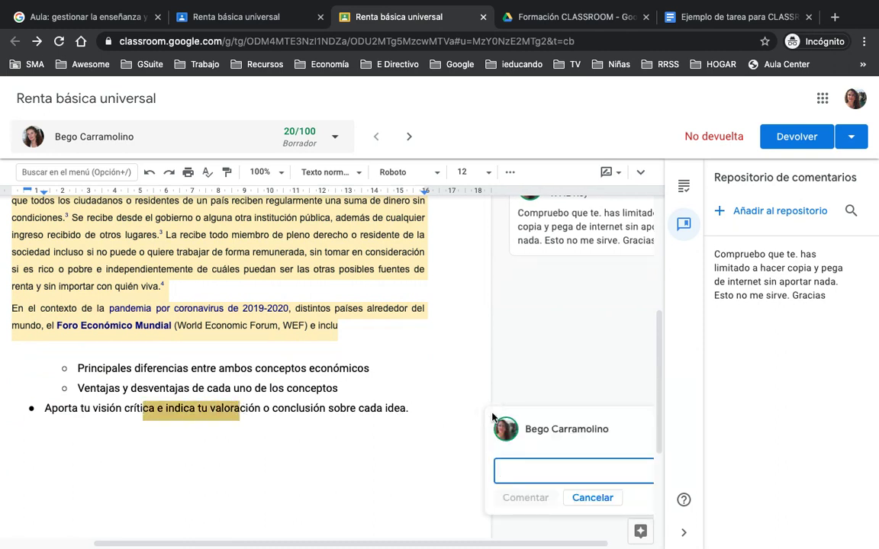
text(intern)
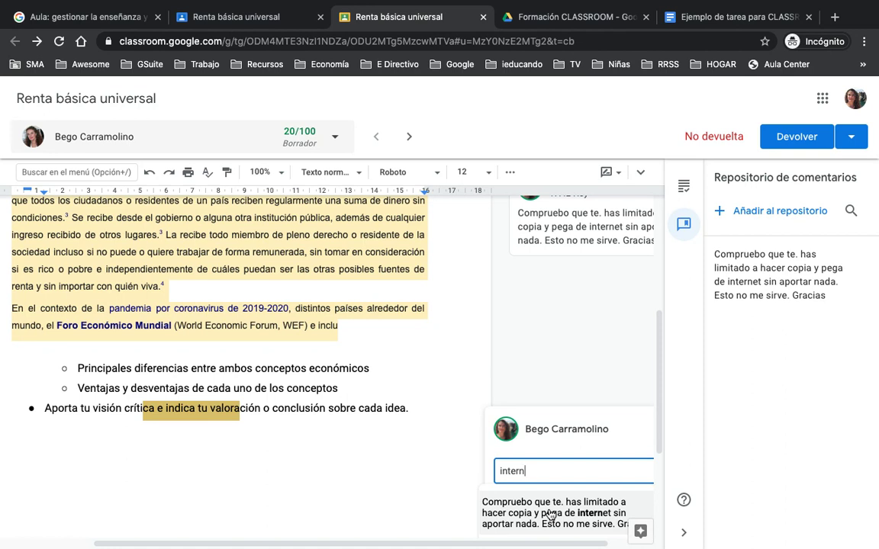
click(549, 516)
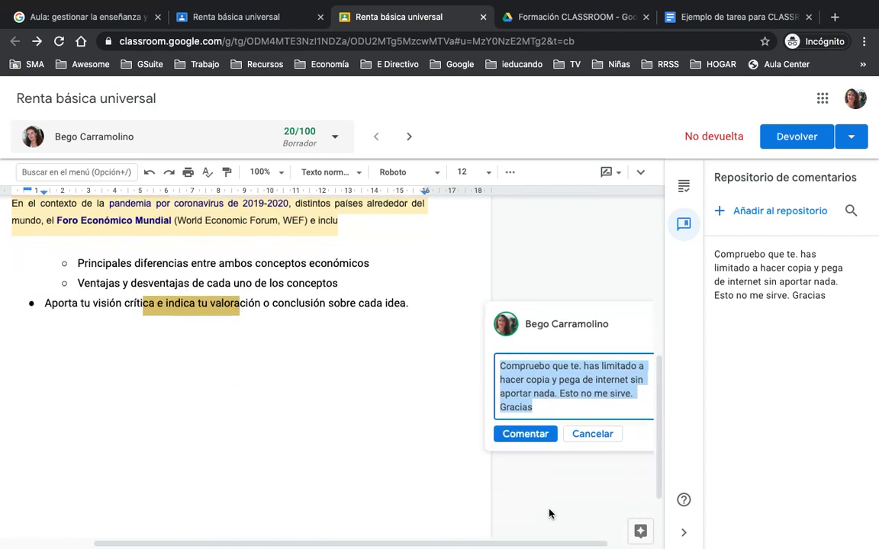
click(525, 434)
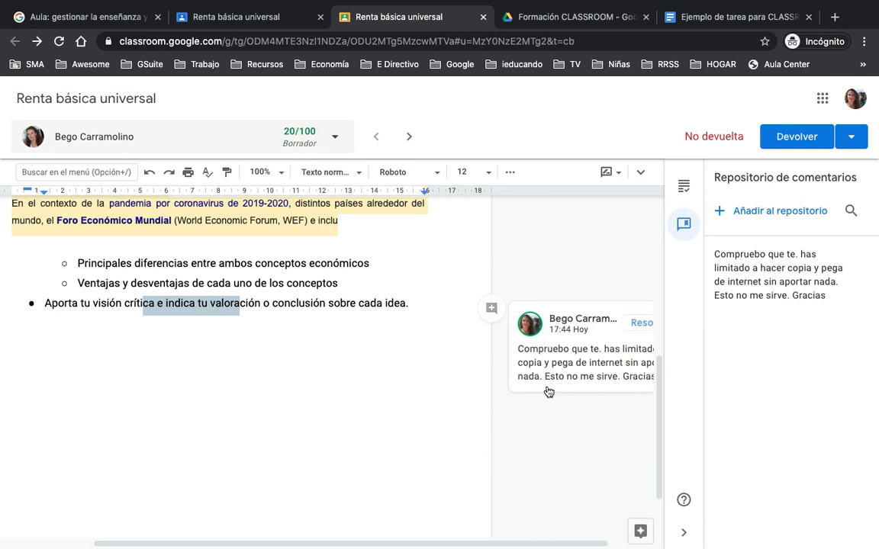
Return the graded assignment to the student and confirm the return
scroll(392, 387, up, 2)
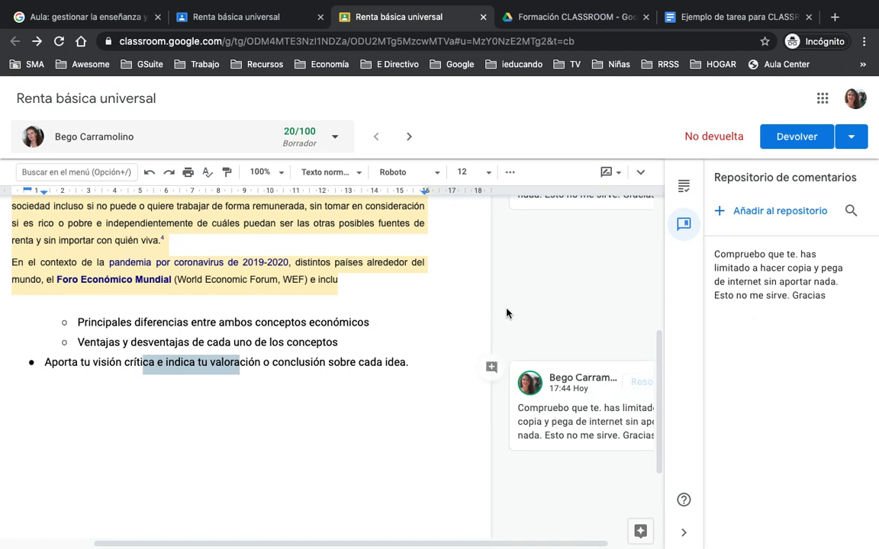
scroll(507, 313, up, 5)
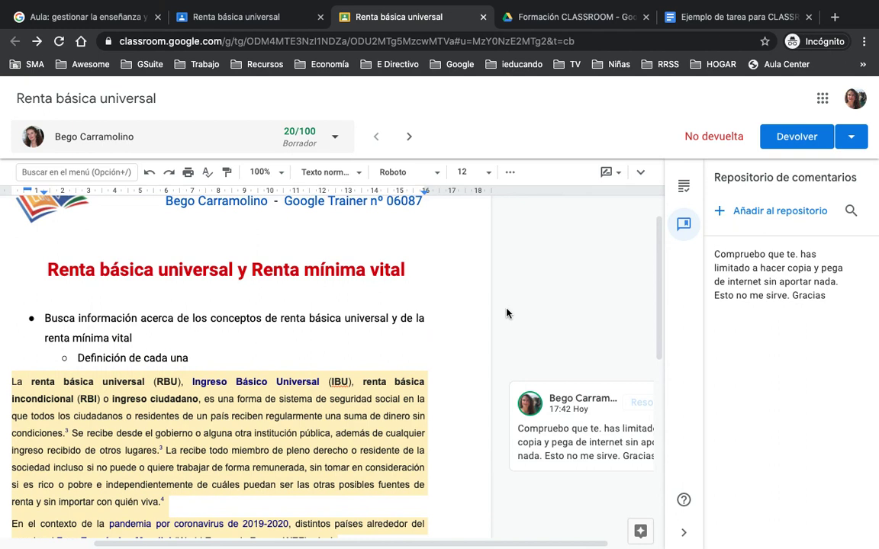
scroll(507, 313, up, 1)
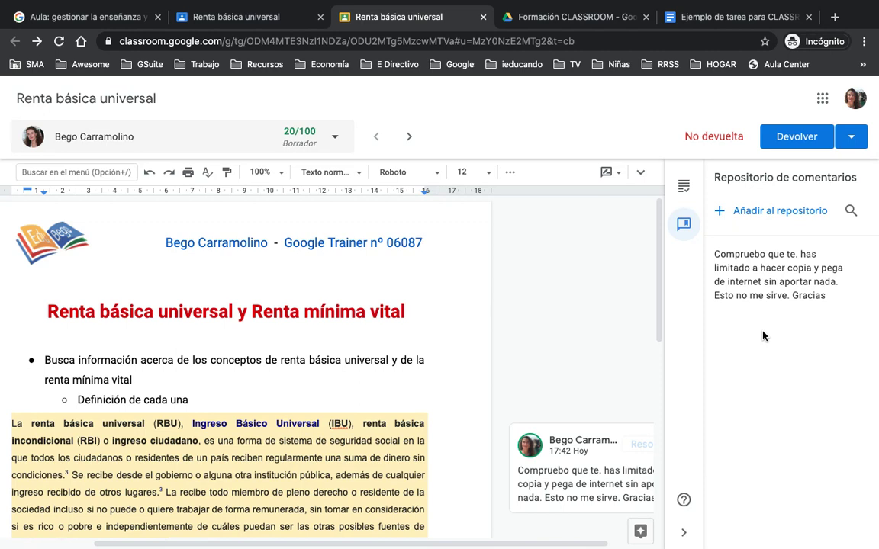
click(796, 137)
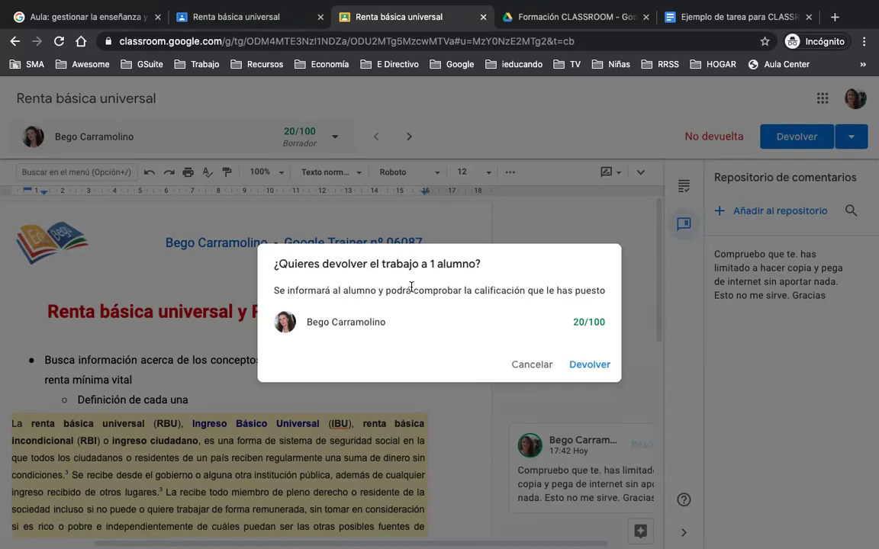
click(592, 366)
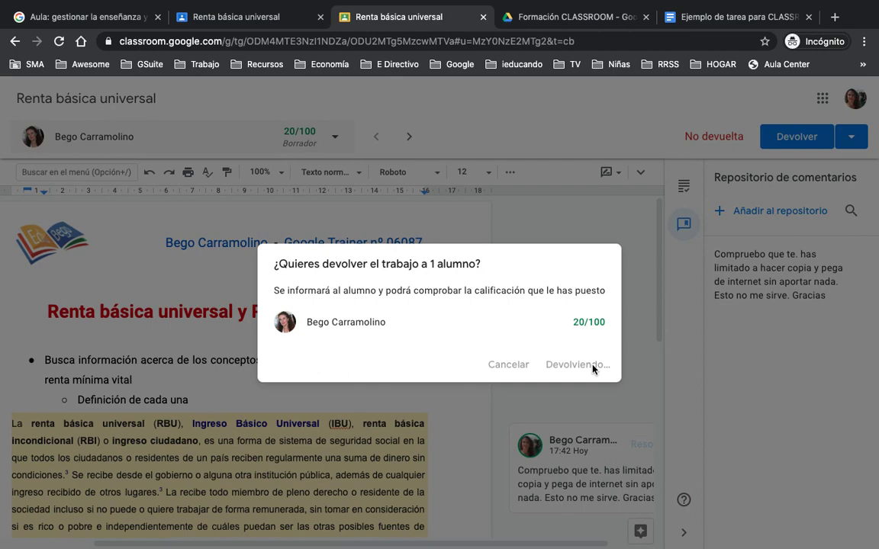
Switch to the student's browser window, reload the "Renta básica universal" assignment and resubmit the returned work with its attached document
key(ctrl+Up)
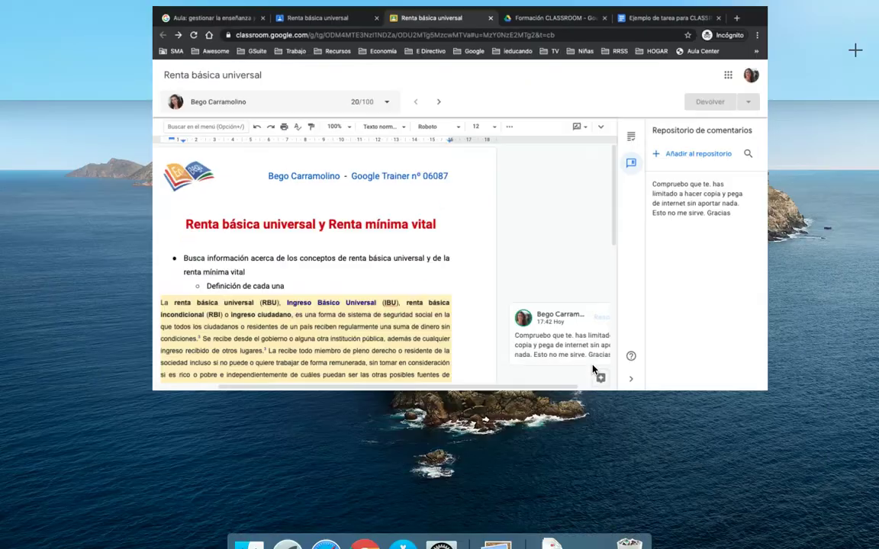
click(386, 64)
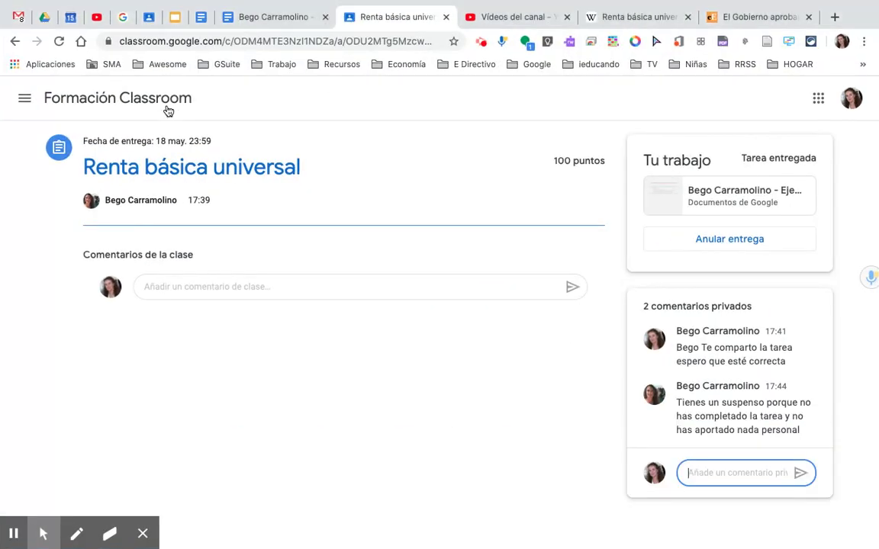
click(59, 42)
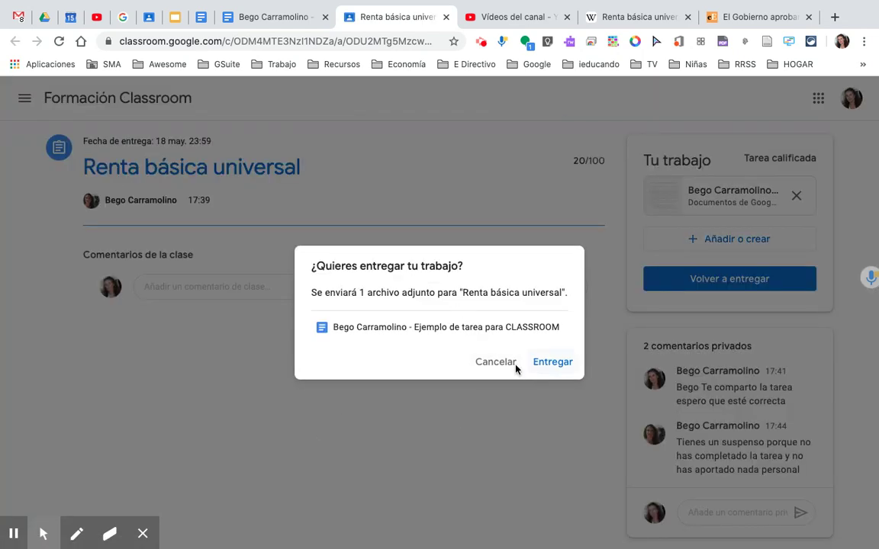
click(553, 364)
click(408, 463)
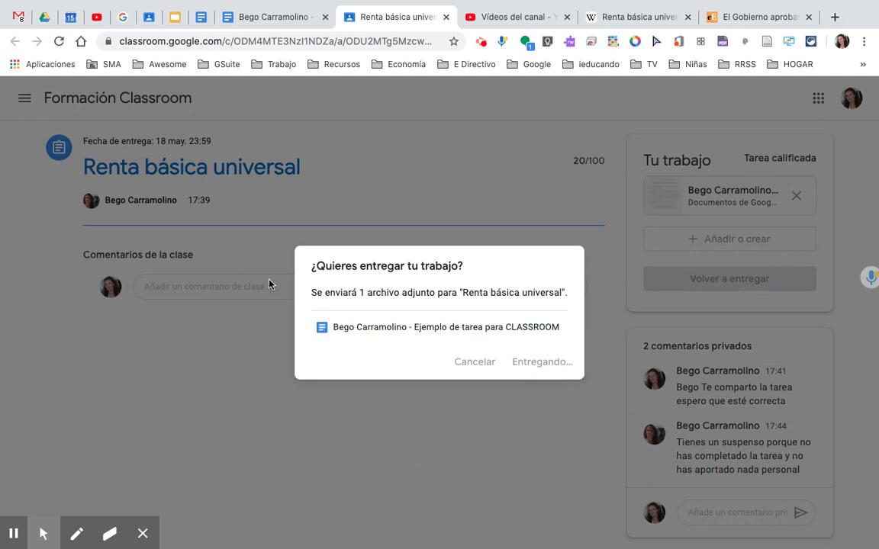